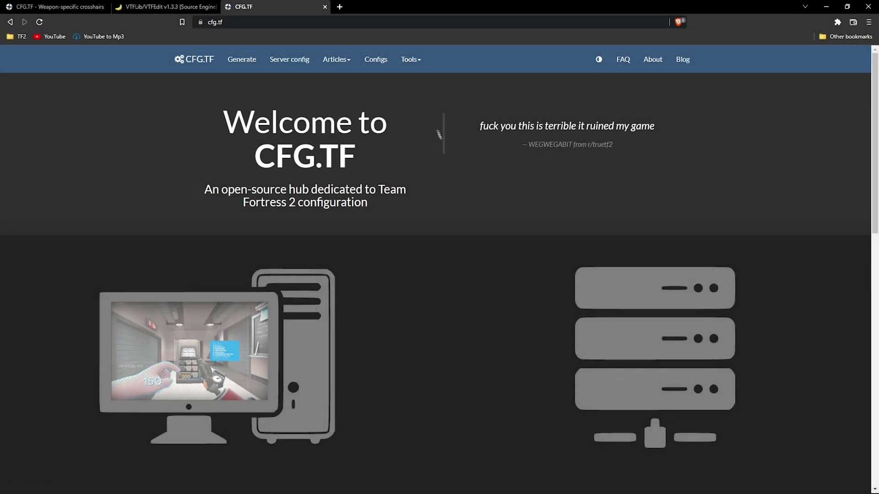
# Choose cpma_19 in cfg.tf's Weapon-specific crosshairs tool to preview it.
pyautogui.click(414, 63)
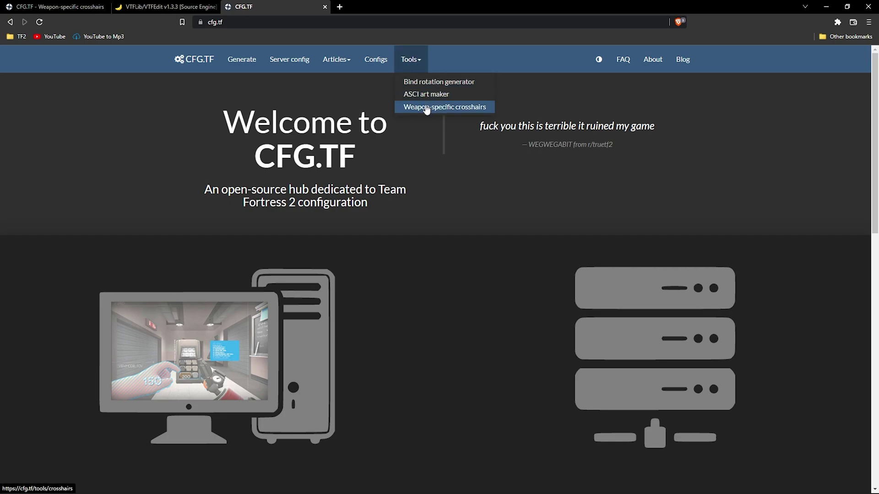
pyautogui.click(425, 108)
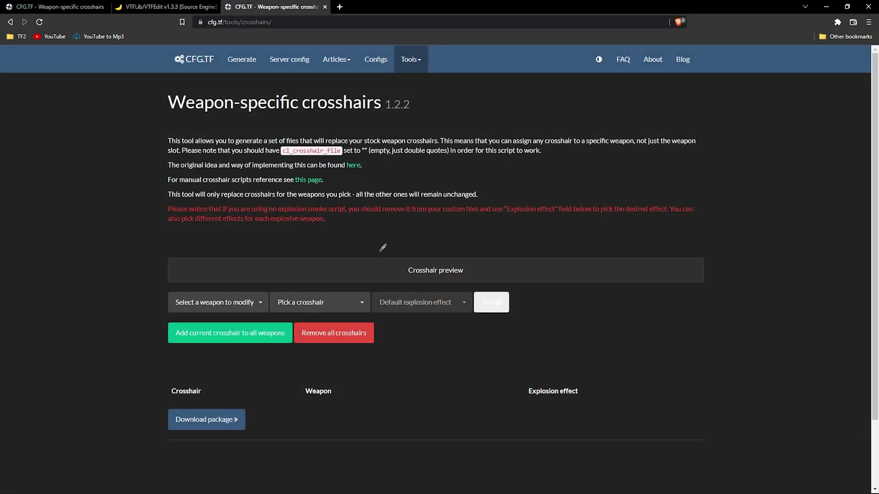
pyautogui.click(337, 303)
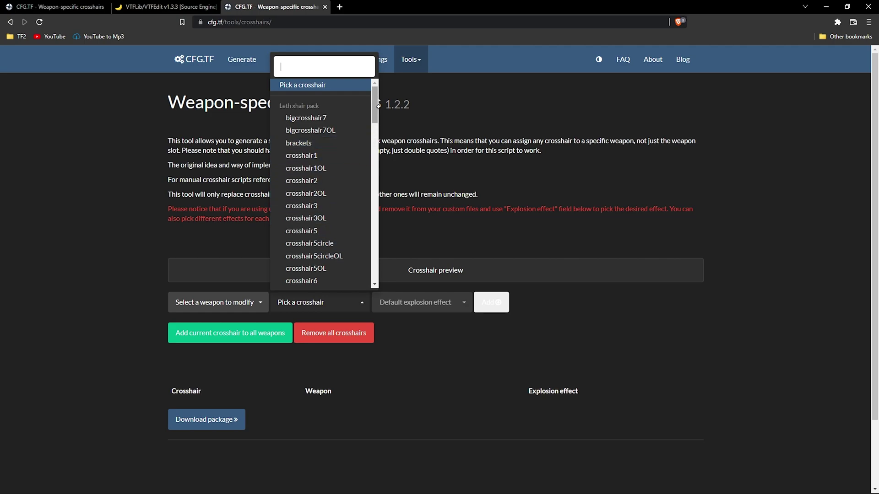
pyautogui.moveTo(378, 106); pyautogui.dragTo(378, 243)
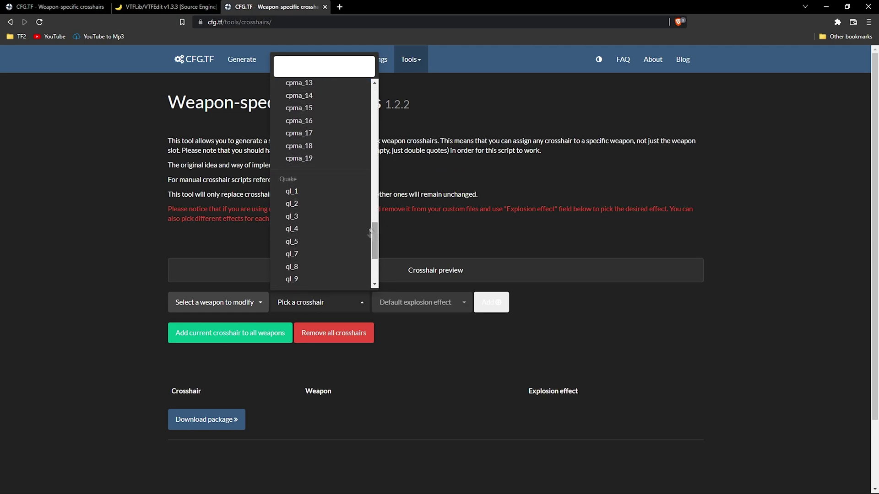
pyautogui.click(318, 159)
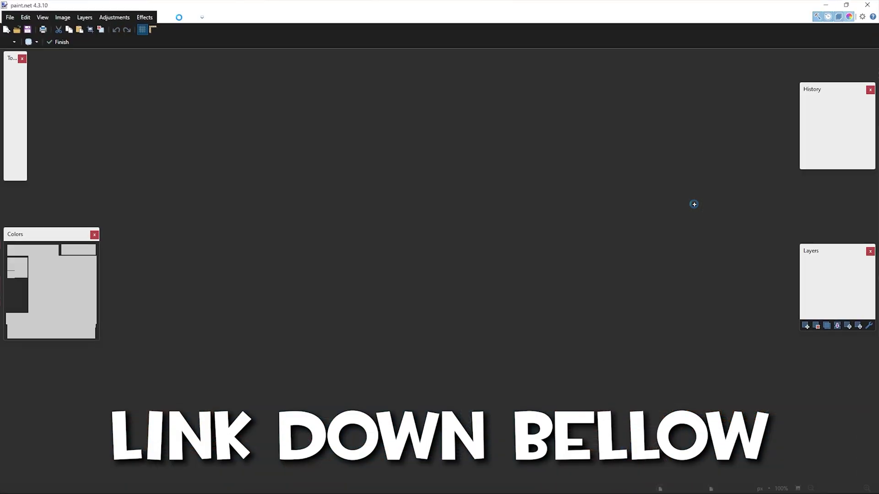
# Create a new 64 × 64 image, then select all and delete to clear it to transparency.
pyautogui.hotkey('ctrl', 'n')
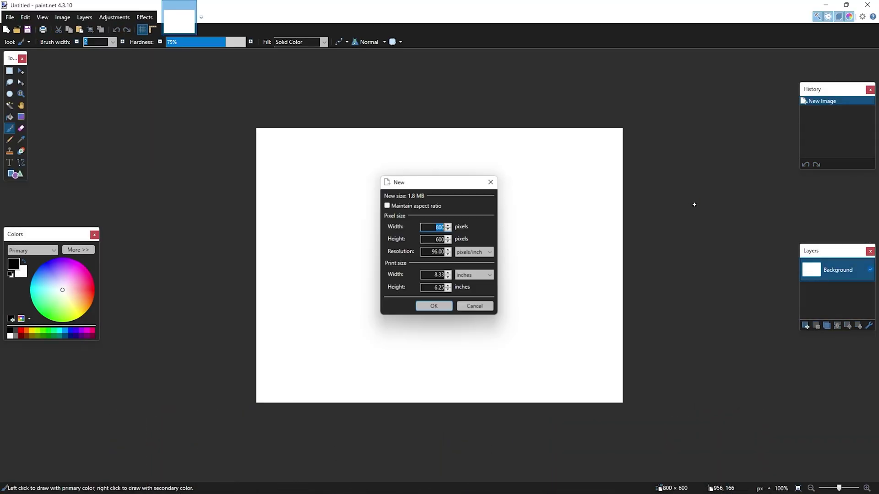
pyautogui.write('64')
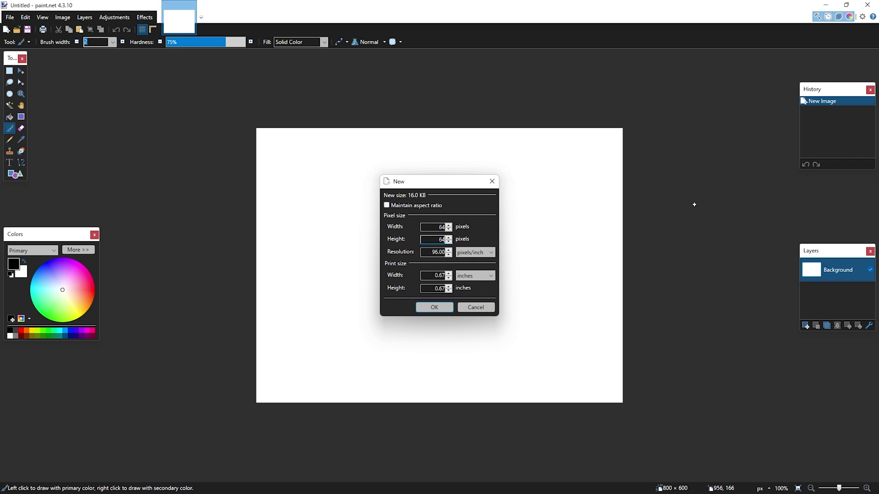
pyautogui.click(434, 307)
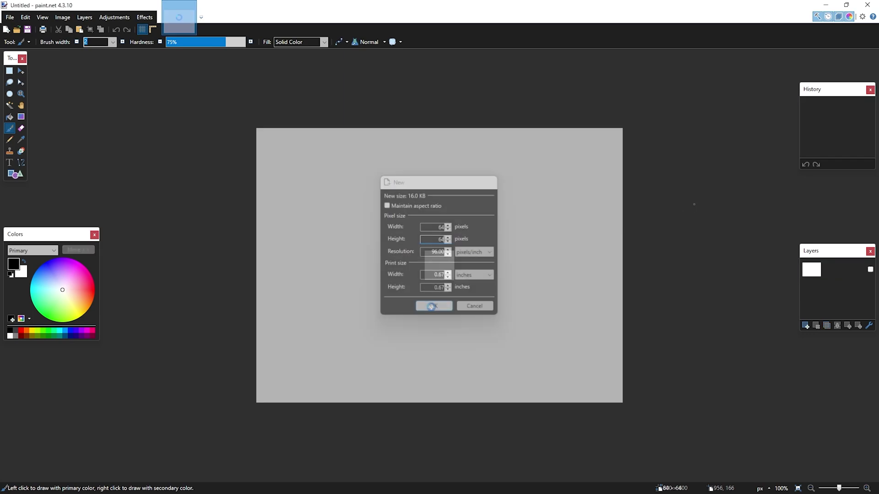
pyautogui.hotkey('ctrl', 'a')
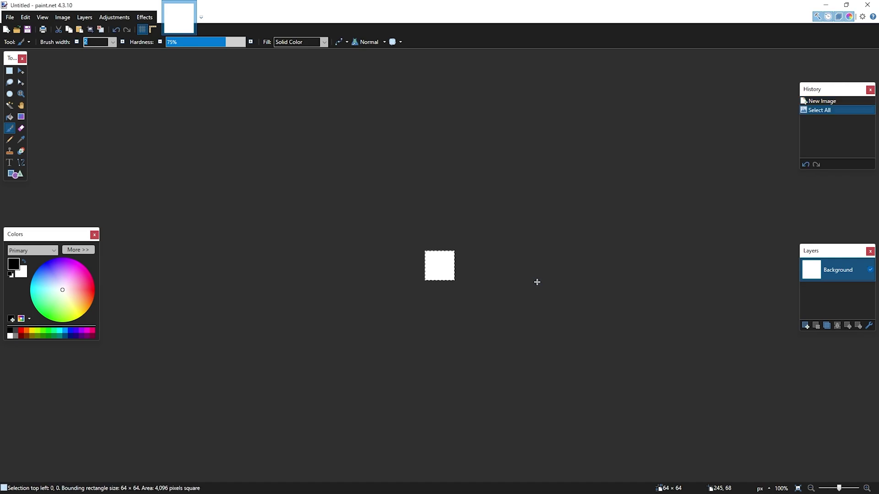
pyautogui.press('Delete')
# Zoom in and pencil in the centre 2×2 pixel block.
pyautogui.scroll(6, 435, 266)
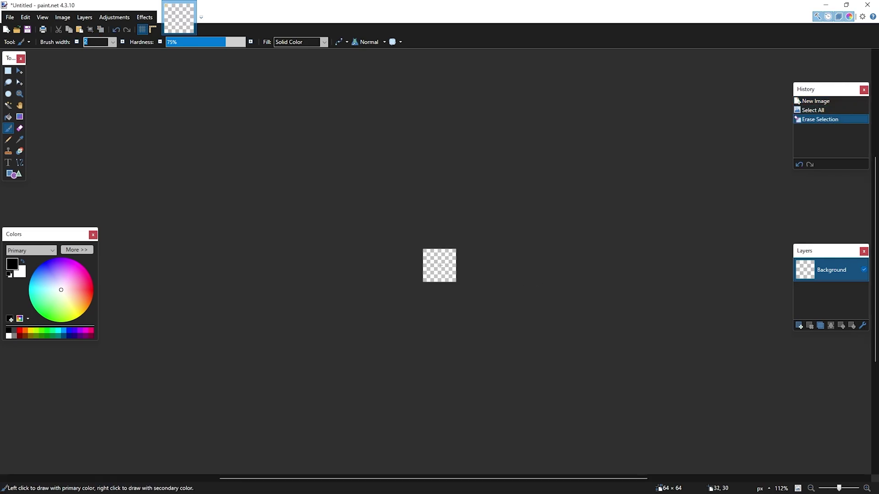
pyautogui.scroll(3, 435, 266)
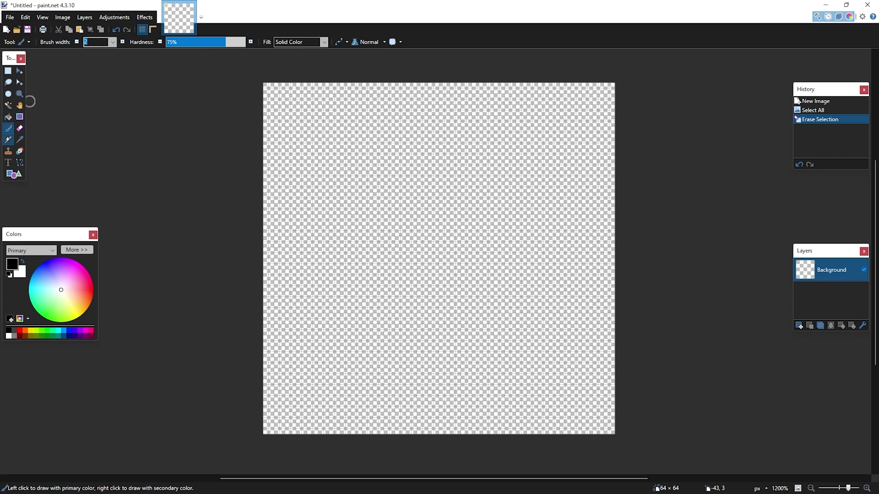
pyautogui.press('p')
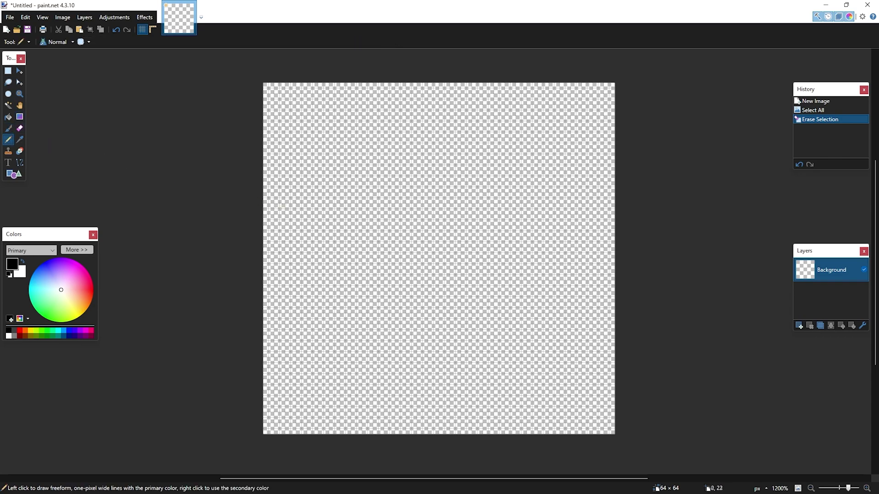
pyautogui.click(437, 255)
pyautogui.click(442, 256)
pyautogui.click(442, 261)
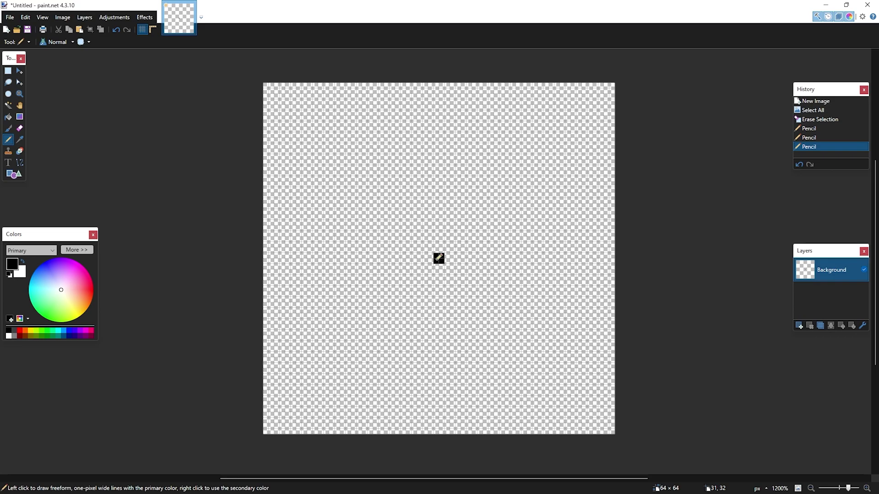
pyautogui.click(436, 261)
# Outline the boxes in black, add the side column and arc, and undo the stray stem.
pyautogui.scroll(5, 461, 273)
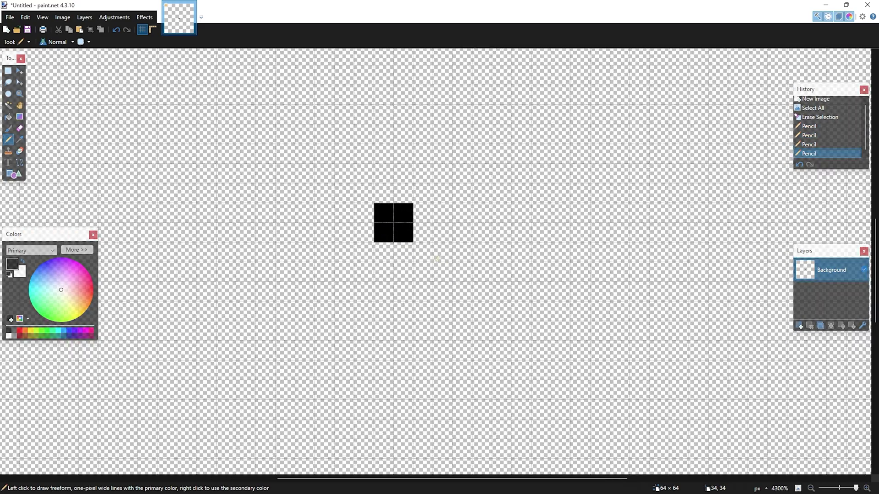
pyautogui.moveTo(419, 194)
pyautogui.mouseDown()
pyautogui.moveTo(367, 195)
pyautogui.moveTo(365, 250)
pyautogui.moveTo(422, 249)
pyautogui.moveTo(421, 209)
pyautogui.moveTo(393, 215)
pyautogui.moveTo(387, 231)
pyautogui.moveTo(406, 231)
pyautogui.mouseUp()
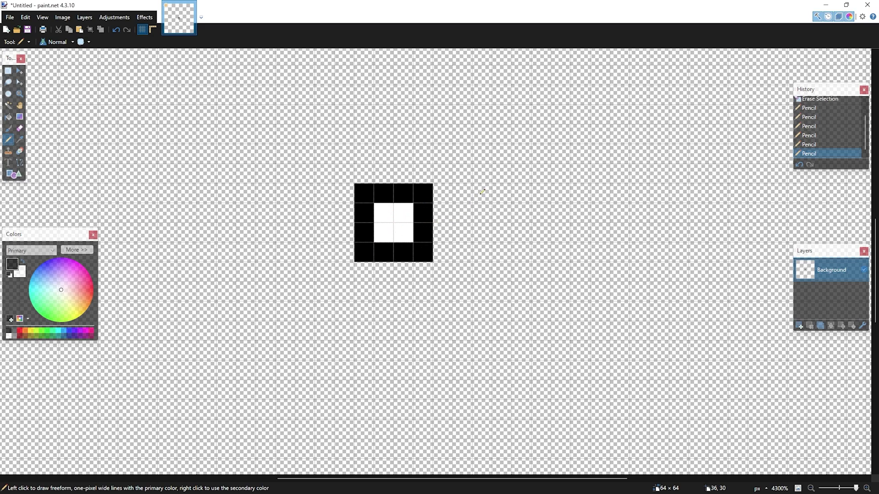
pyautogui.moveTo(483, 192); pyautogui.dragTo(486, 249)
pyautogui.hscroll(5, 484, 245)
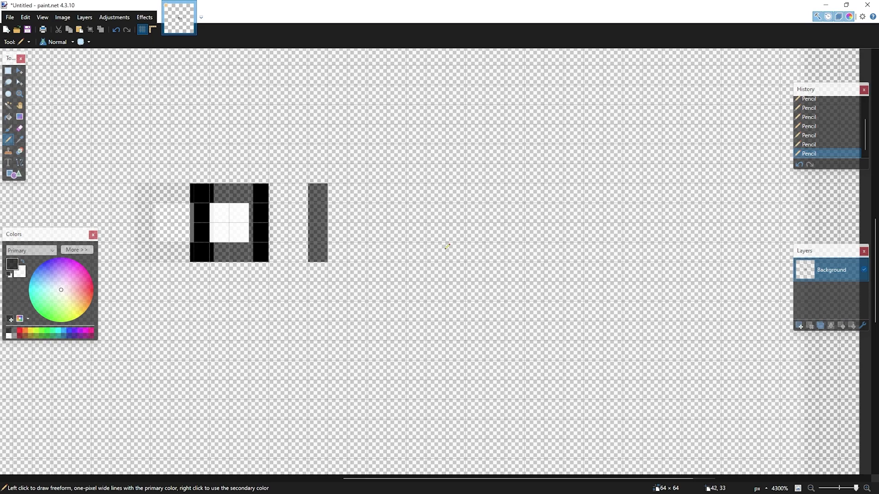
pyautogui.moveTo(270, 252)
pyautogui.mouseDown()
pyautogui.moveTo(387, 253)
pyautogui.moveTo(400, 229)
pyautogui.moveTo(382, 193)
pyautogui.moveTo(297, 190)
pyautogui.moveTo(283, 194)
pyautogui.moveTo(326, 233)
pyautogui.moveTo(382, 228)
pyautogui.moveTo(317, 213)
pyautogui.moveTo(339, 208)
pyautogui.moveTo(471, 251)
pyautogui.moveTo(412, 224)
pyautogui.mouseUp()
pyautogui.hscroll(-7, 338, 208)
pyautogui.scroll(-3, 463, 252)
pyautogui.hscroll(3, 462, 251)
pyautogui.moveTo(459, 158)
pyautogui.mouseDown()
pyautogui.moveTo(462, 251)
pyautogui.moveTo(418, 265)
pyautogui.moveTo(499, 320)
pyautogui.mouseUp()
pyautogui.hotkey('ctrl', 'z')
pyautogui.scroll(-5, 462, 250)
pyautogui.scroll(-5, 499, 320)
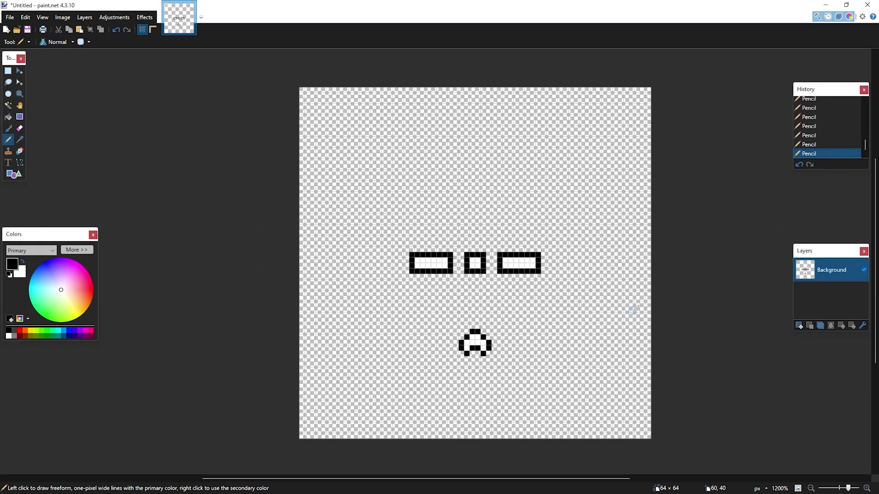
# Save the drawing as a new PNG file named crosshair.
pyautogui.hotkey('ctrl', 's')
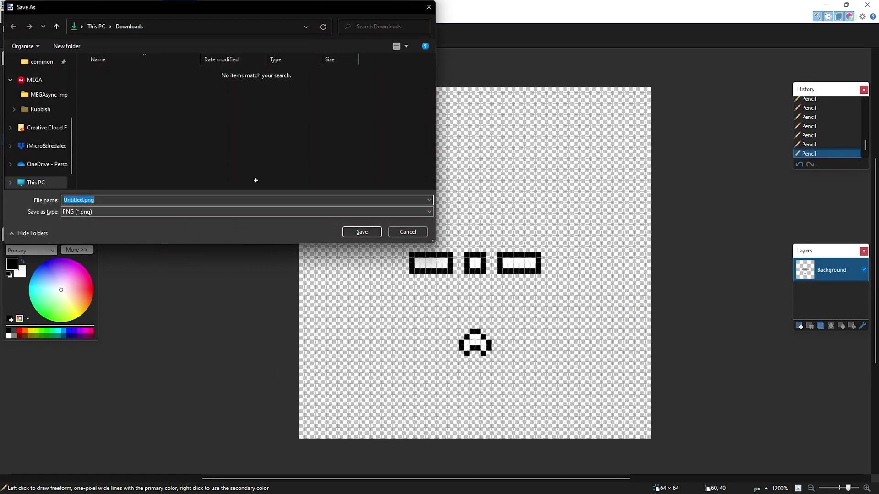
pyautogui.write('c')
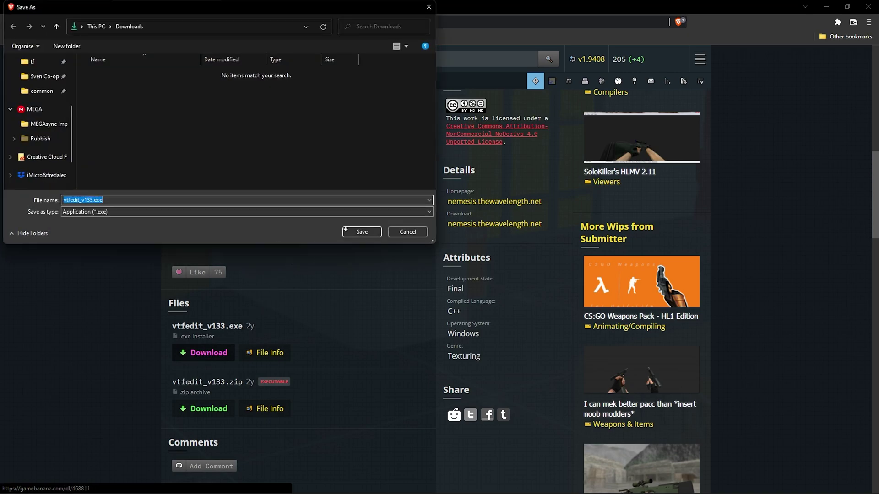
# Save the vtfedit_v133.exe installer to Downloads.
pyautogui.click(345, 229)
pyautogui.scroll(4, 354, 231)
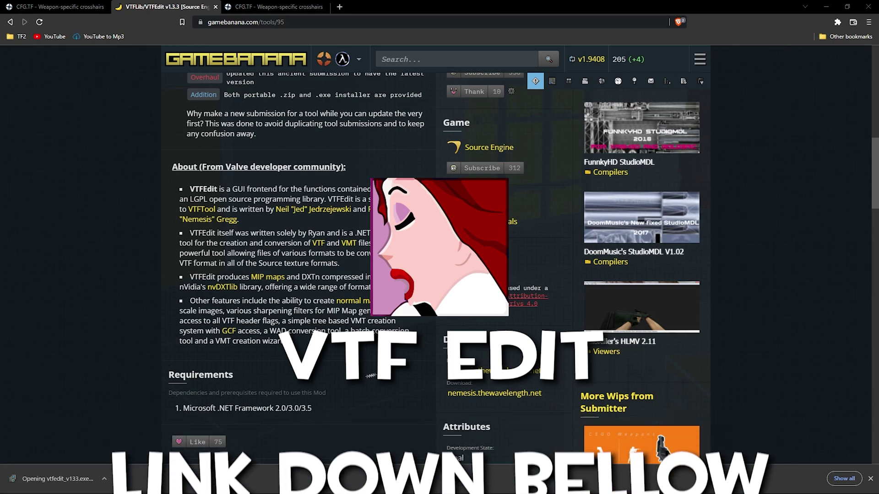
# Install VTFEdit with the default folder, Start Menu entry, and .vtf/.vmt associations.
pyautogui.click(483, 323)
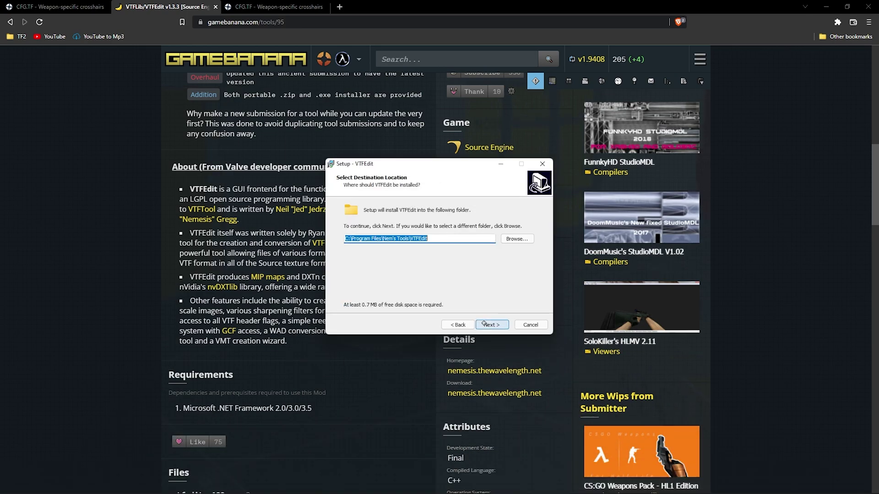
pyautogui.click(493, 324)
pyautogui.click(493, 324)
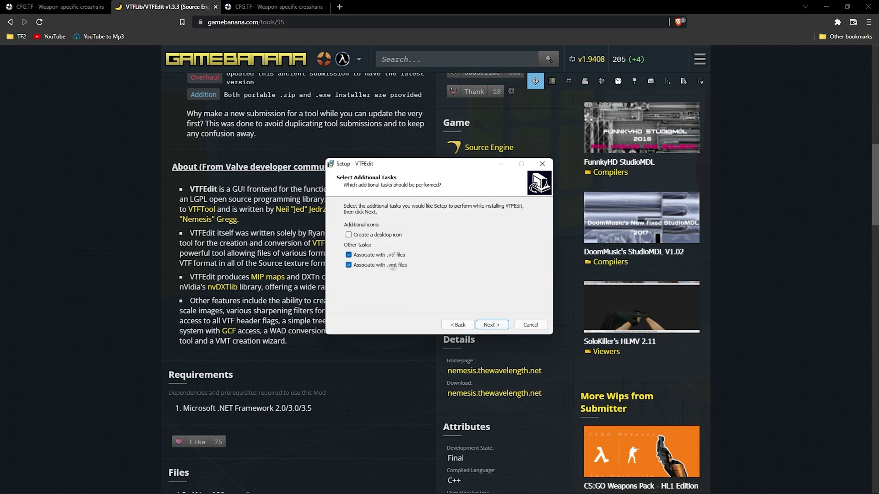
pyautogui.click(493, 321)
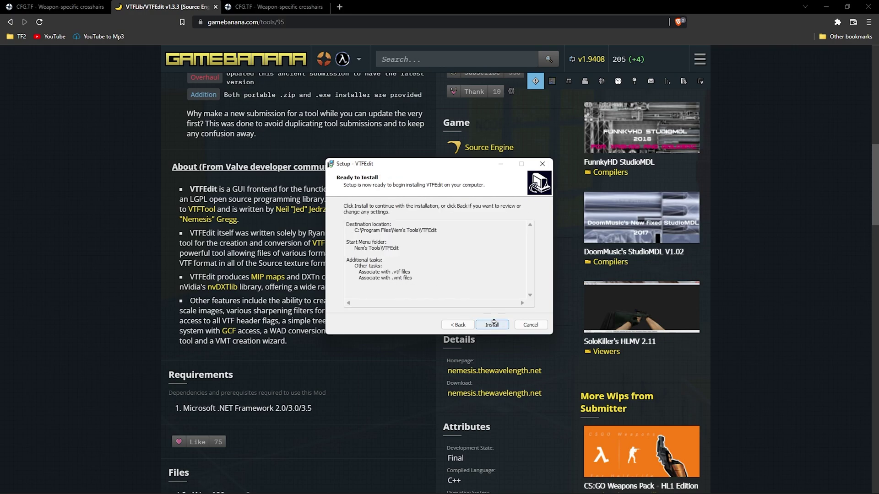
pyautogui.click(493, 323)
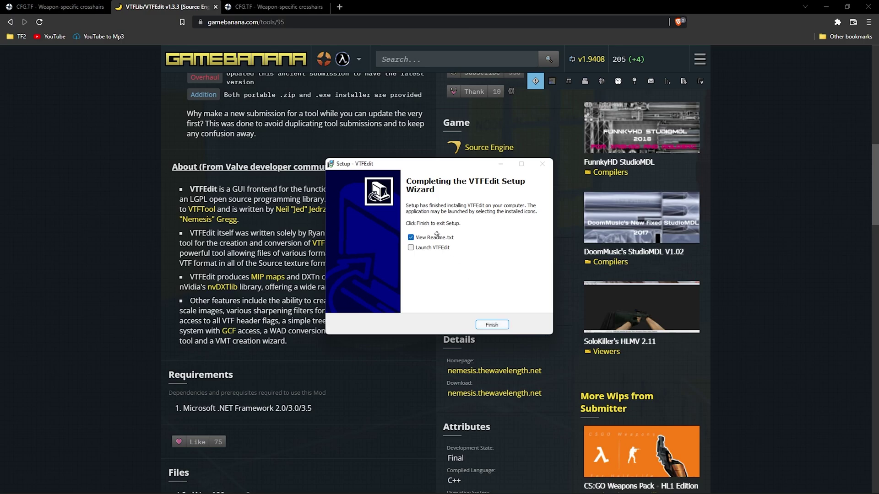
# Launch VTFEdit and import crosshair.png from Downloads.
pyautogui.click(493, 325)
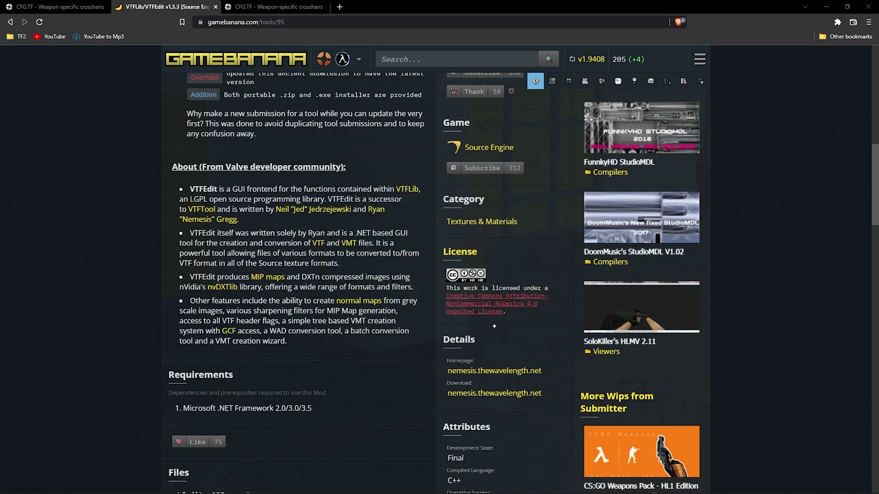
pyautogui.click(23, 30)
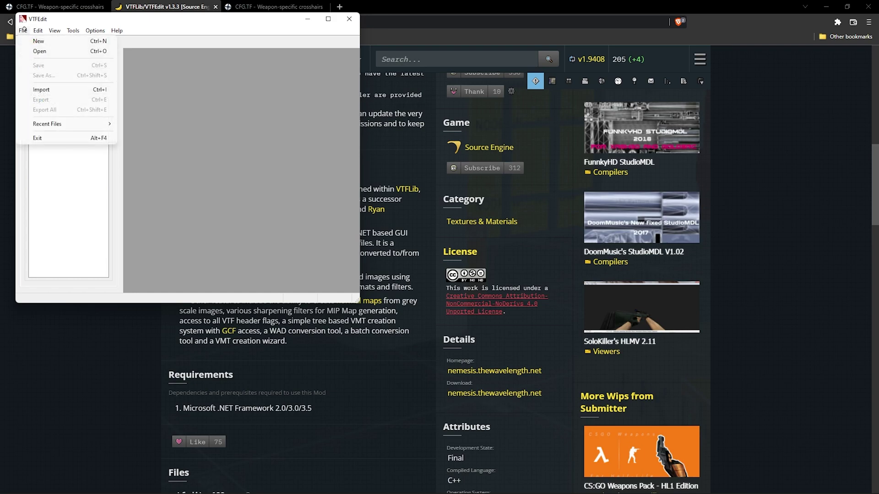
pyautogui.click(41, 89)
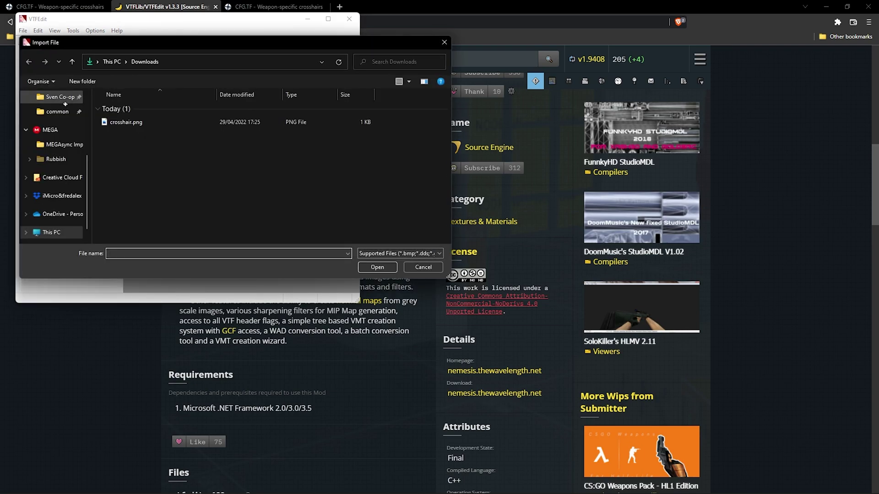
pyautogui.doubleClick(124, 122)
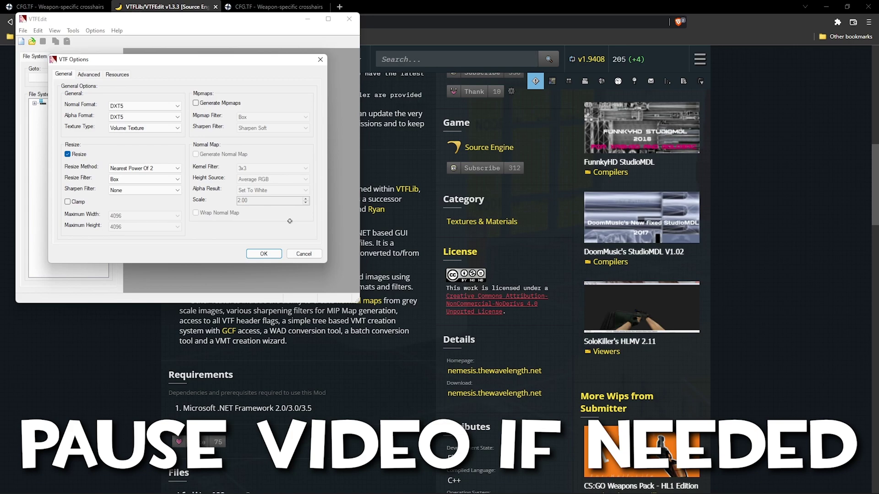
# Accept the VTF options to create the crosshair texture and review its flags.
pyautogui.click(264, 252)
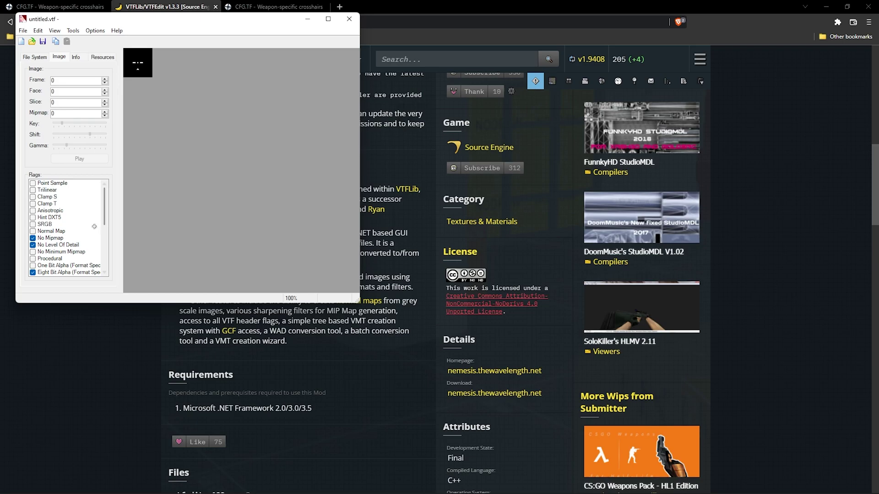
pyautogui.scroll(-2, 103, 210)
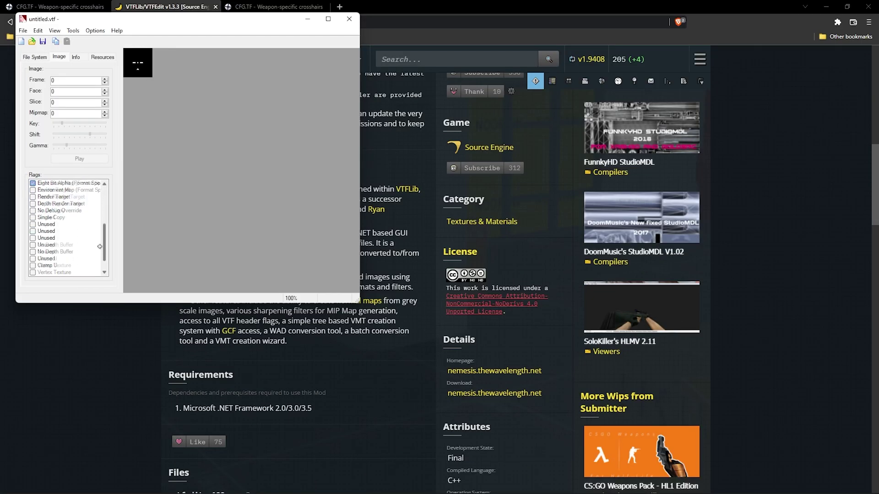
pyautogui.scroll(5, 99, 207)
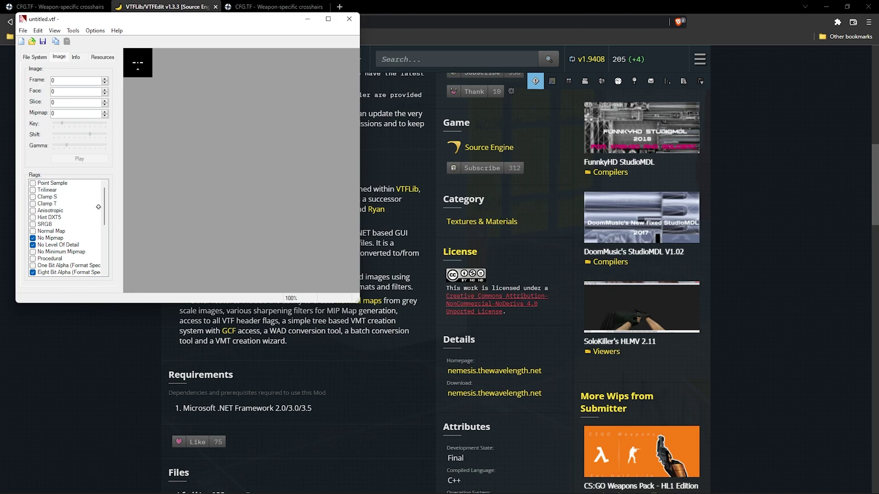
# Save the texture as grenadelauncher.vtf in Downloads.
pyautogui.click(22, 30)
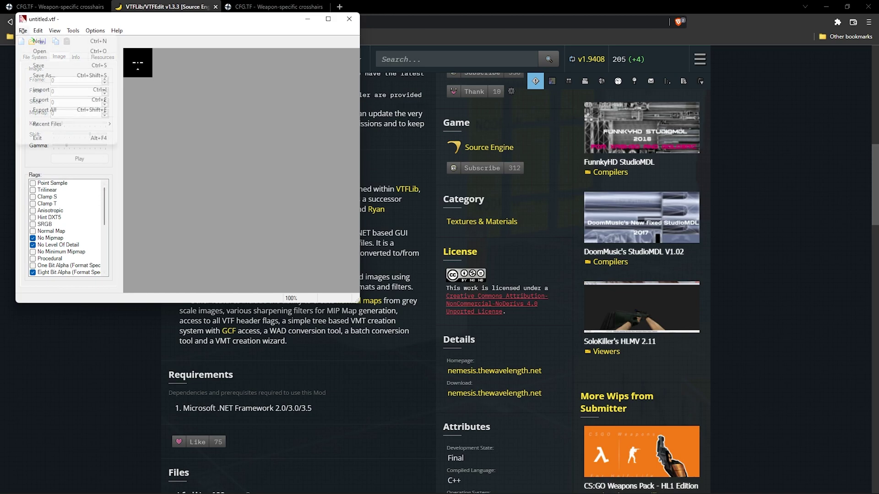
pyautogui.click(31, 76)
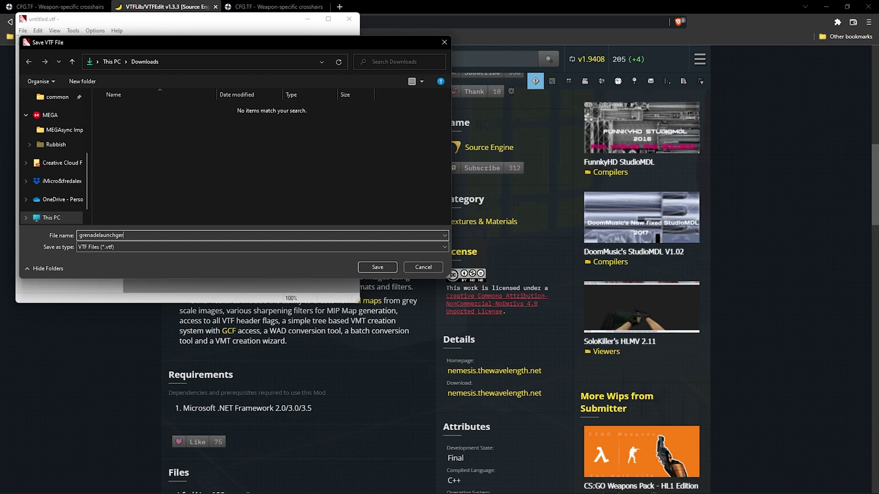
pyautogui.click(372, 267)
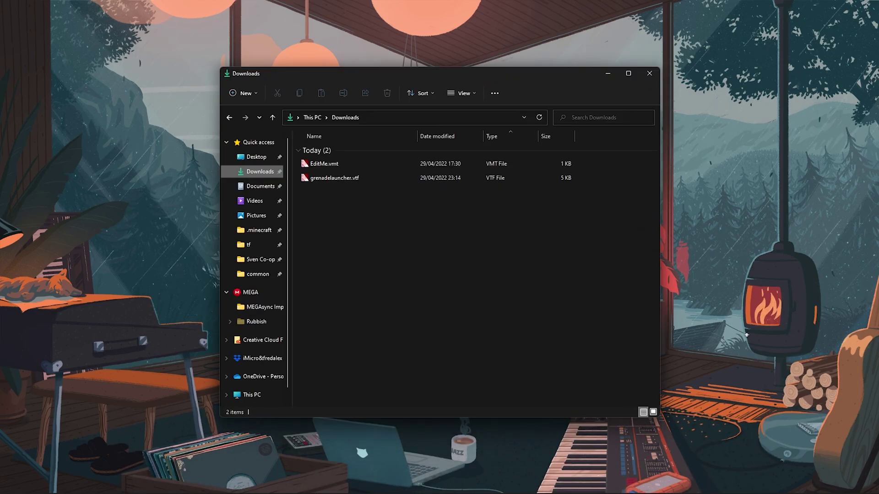
# Point EditMe.vmt's $basetexture to vgui/replay/thumbnails/grenadelauncher and save the material.
pyautogui.doubleClick(476, 167)
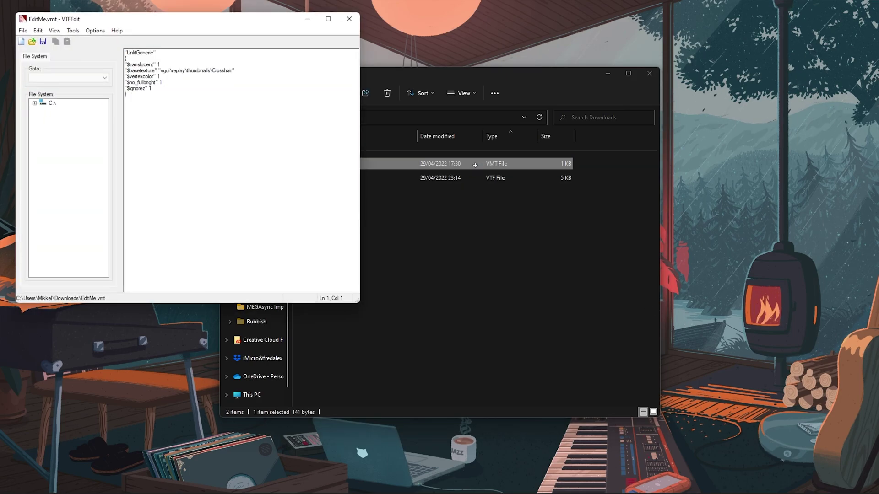
pyautogui.click(475, 178)
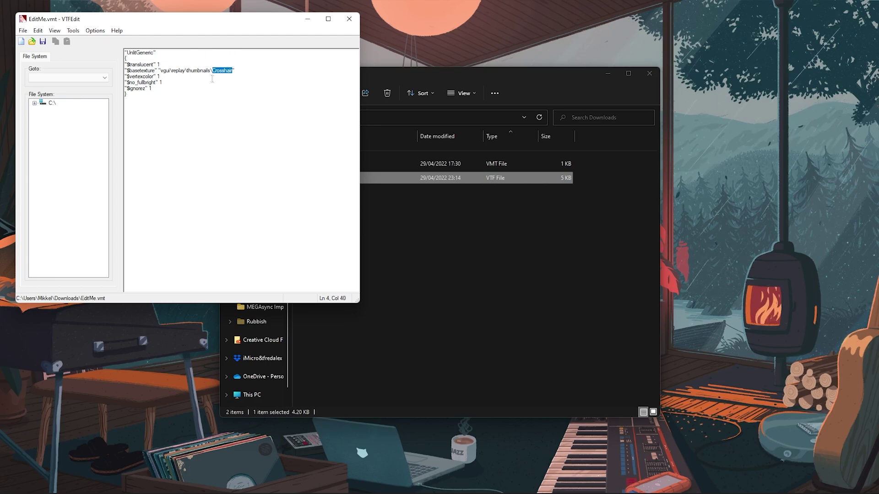
pyautogui.click(22, 30)
pyautogui.click(39, 65)
# Close the material editor and rename EditMe.vmt to grenadelauncher.vmt.
pyautogui.click(349, 19)
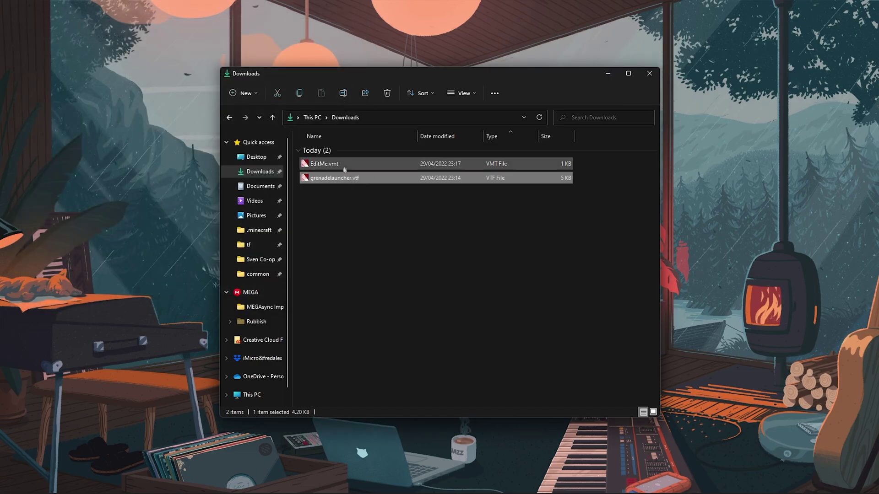
pyautogui.press('F2')
pyautogui.hotkey('ctrl', 'c')
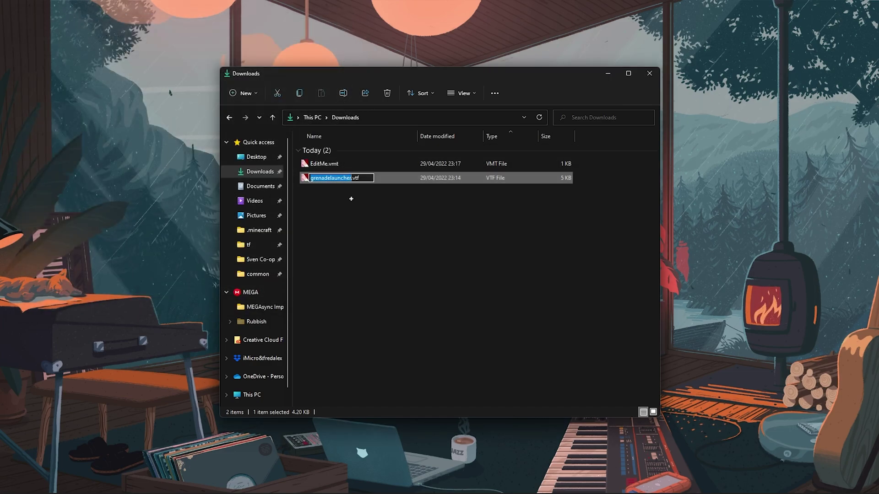
pyautogui.click(340, 162)
pyautogui.press('F2')
pyautogui.hotkey('ctrl', 'v')
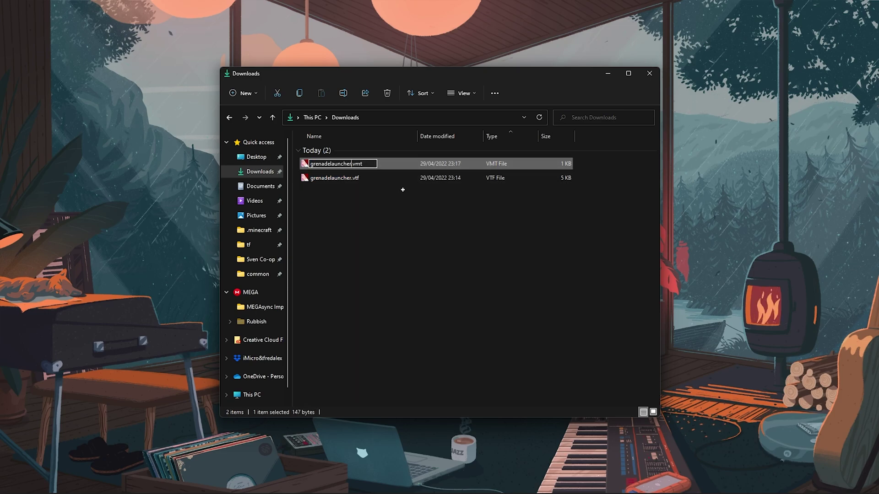
pyautogui.press('Return')
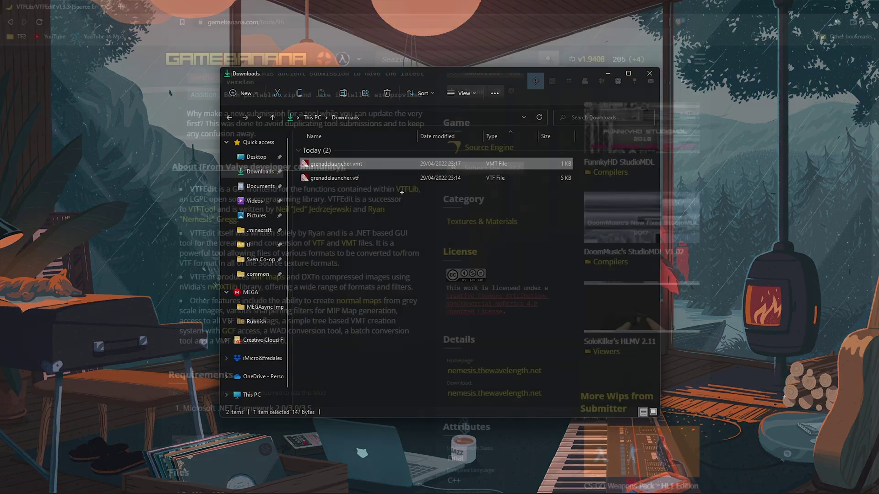
# Open the cfg.tf site in a new browser tab.
pyautogui.hotkey('ctrl', 't')
pyautogui.write('cfg.')
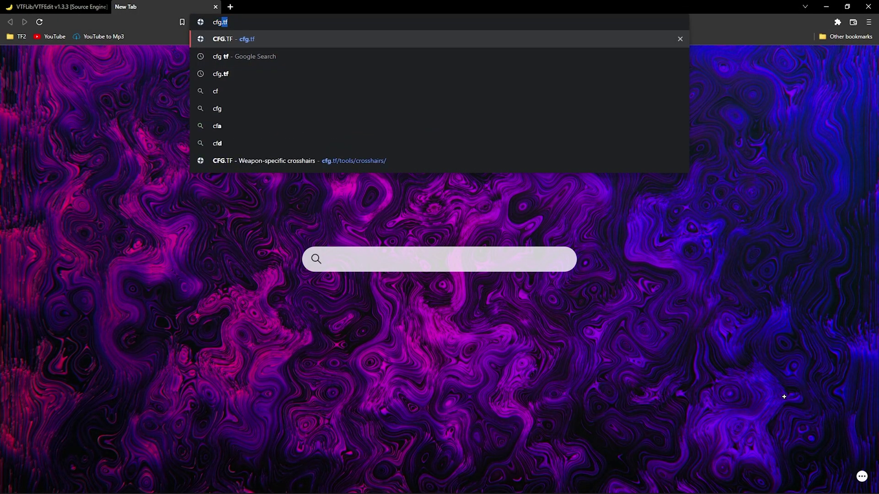
pyautogui.press('Return')
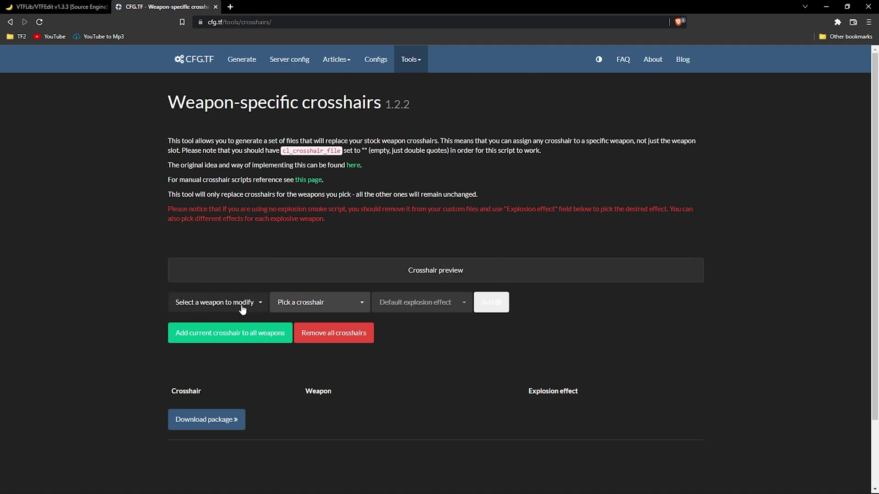
# Pair Grenade Launcher, Loch-n-Load, Iron Bomber with crosshair1 and download the crosshair package.
pyautogui.click(243, 309)
pyautogui.scroll(-6, 317, 249)
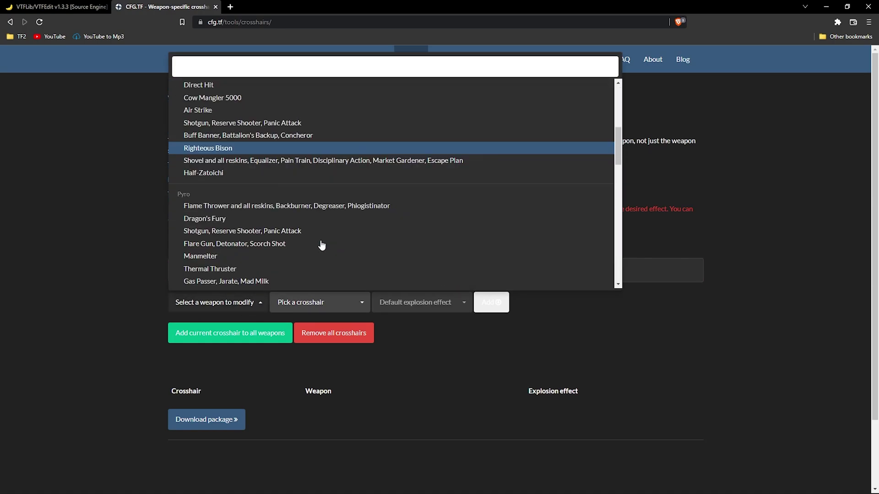
pyautogui.scroll(-3, 322, 246)
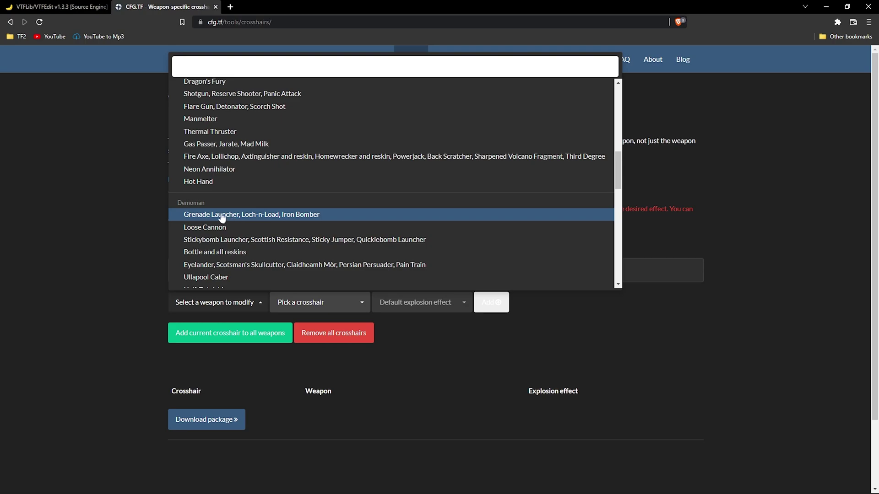
pyautogui.click(222, 215)
pyautogui.click(294, 306)
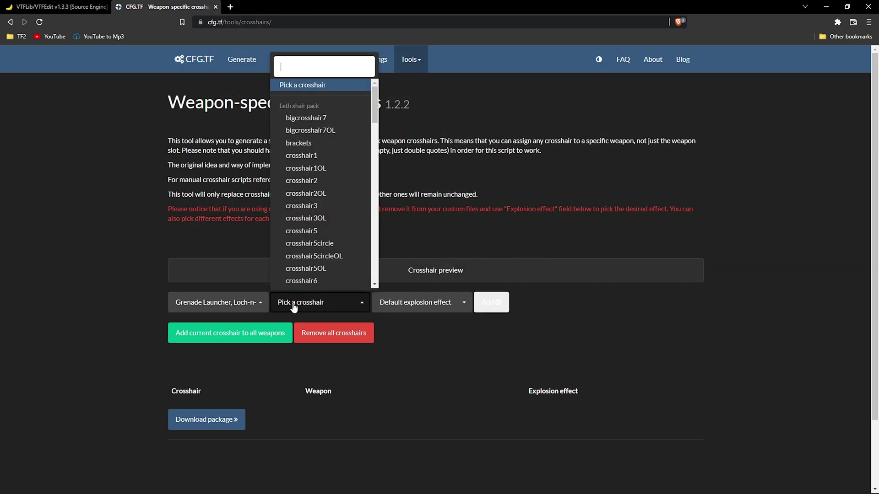
pyautogui.click(306, 157)
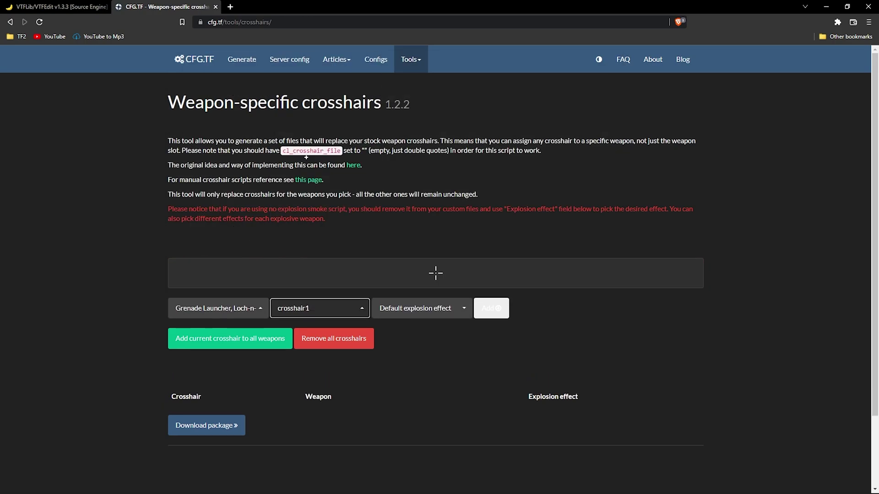
pyautogui.click(492, 311)
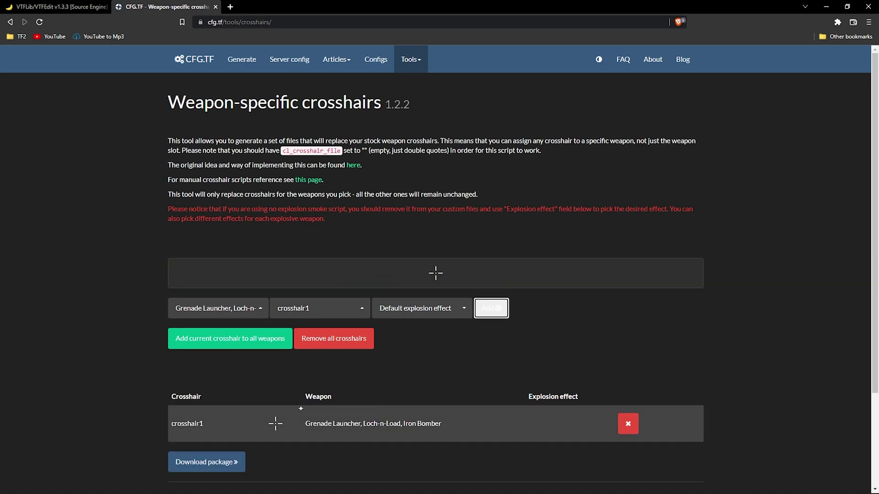
pyautogui.scroll(-3, 412, 330)
pyautogui.click(205, 343)
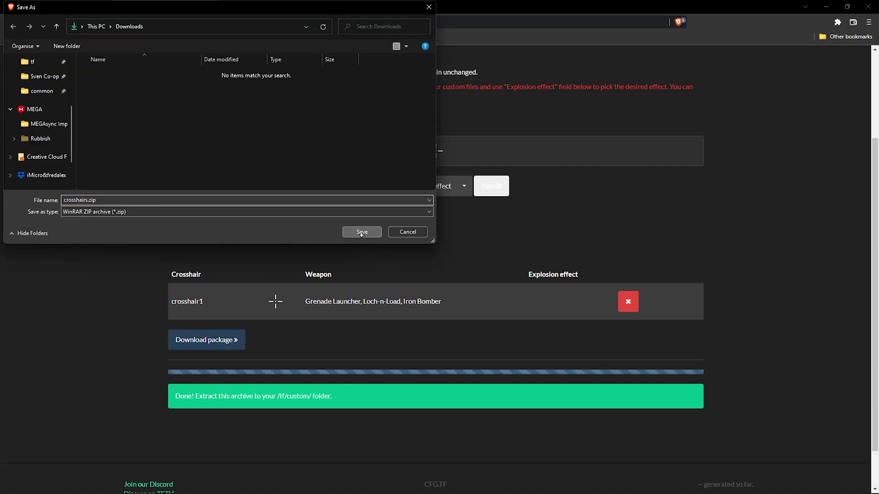
# Save crosshairs.zip to Downloads and extract it there with Extract Here.
pyautogui.click(362, 233)
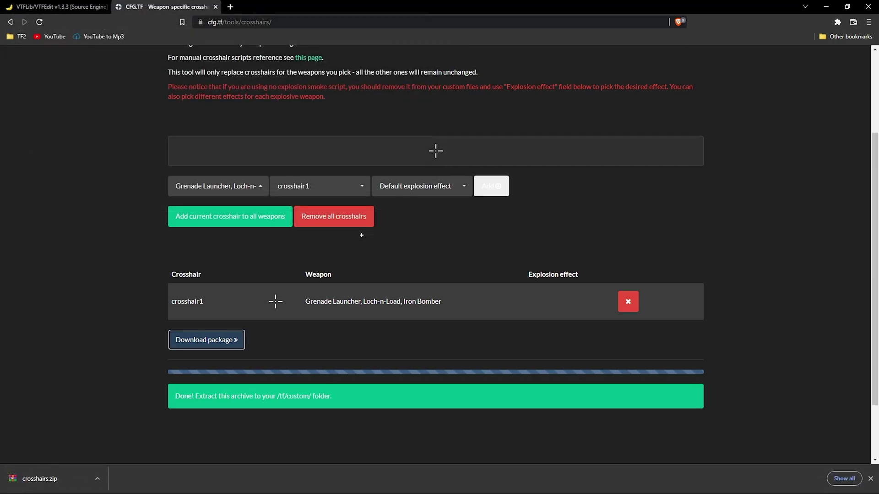
pyautogui.press('super+e')
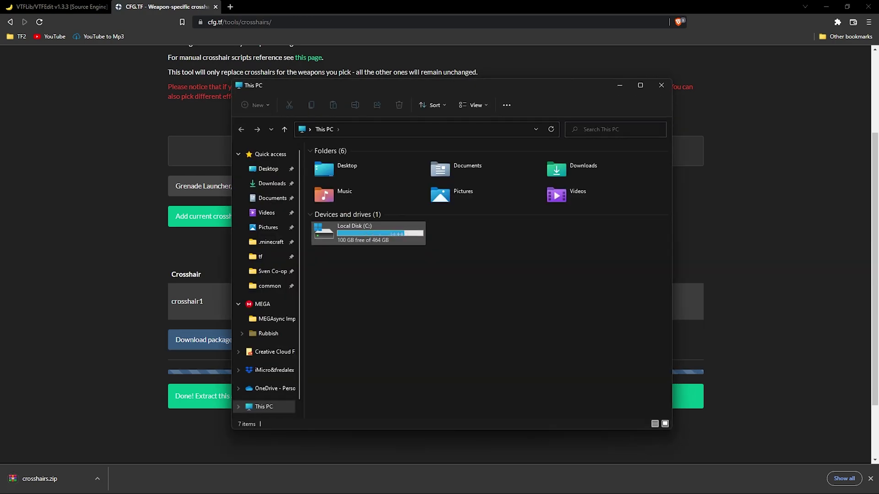
pyautogui.doubleClick(611, 169)
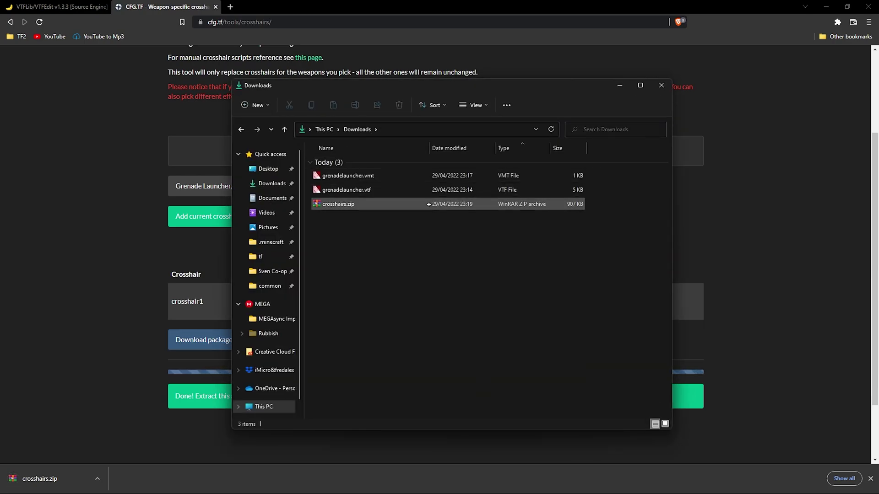
pyautogui.click(362, 203)
pyautogui.rightClick(348, 206)
pyautogui.click(389, 325)
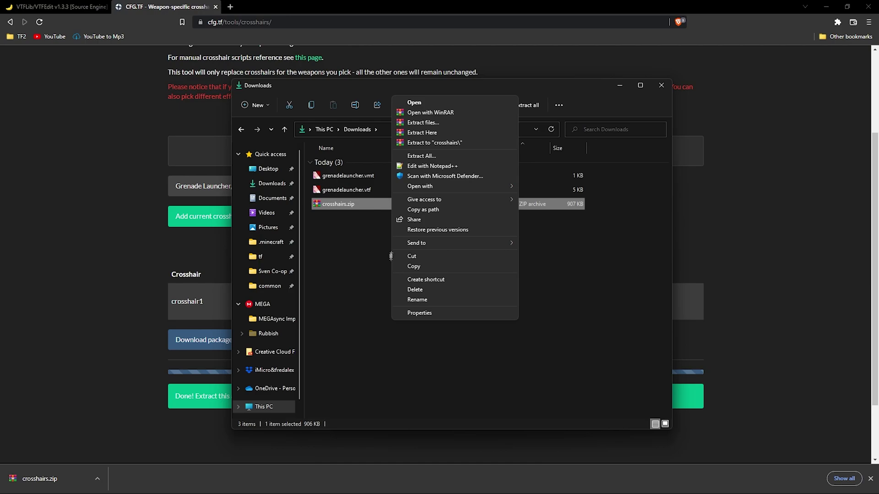
pyautogui.click(414, 132)
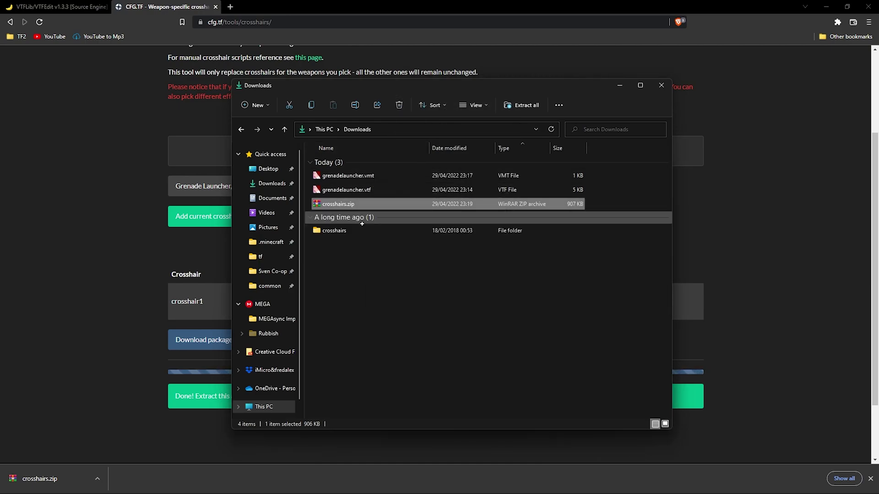
# Inspect the extracted crosshairs folder and its scripts subfolder, then show the desktop.
pyautogui.doubleClick(363, 229)
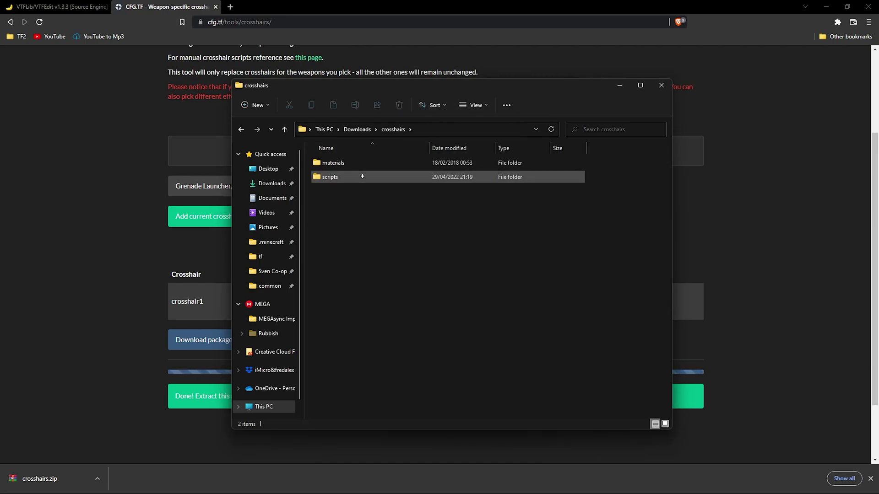
pyautogui.doubleClick(363, 176)
pyautogui.hotkey('alt', 'Left')
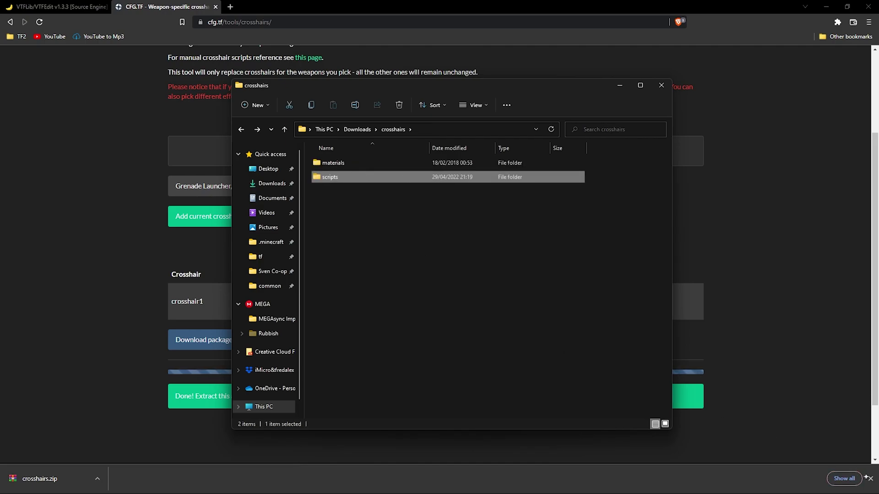
pyautogui.press('super+d')
# Browse Team Fortress 2's local files from Steam properties and snap the install folder left.
pyautogui.click(469, 486)
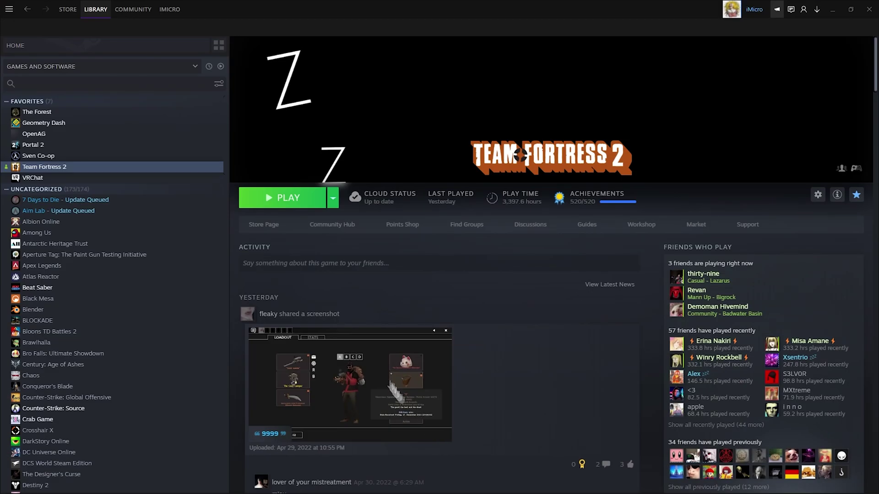
pyautogui.rightClick(119, 169)
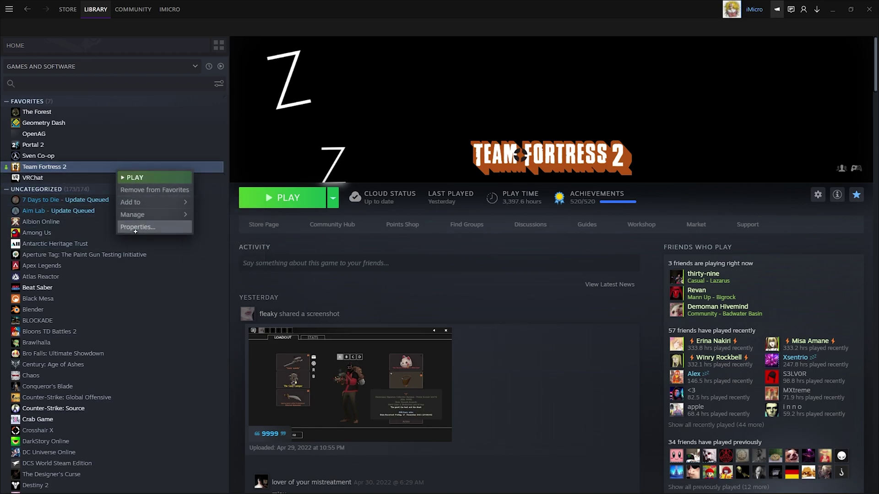
pyautogui.click(135, 229)
pyautogui.click(297, 191)
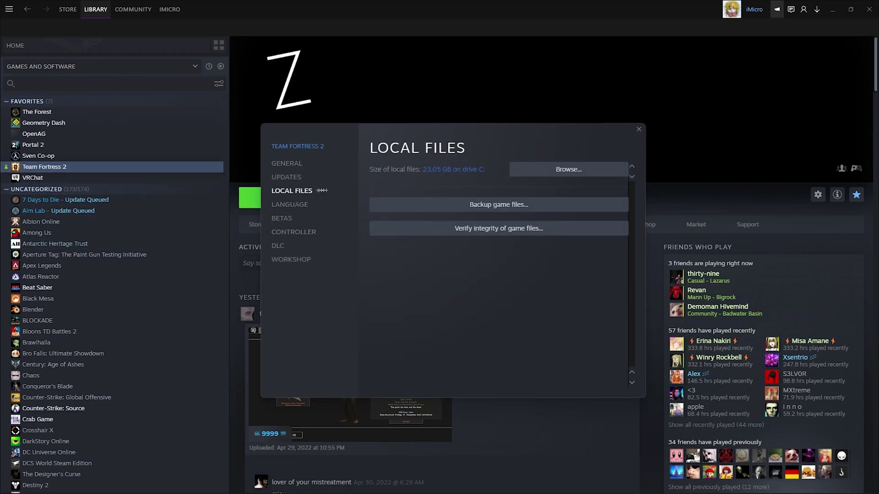
pyautogui.click(576, 173)
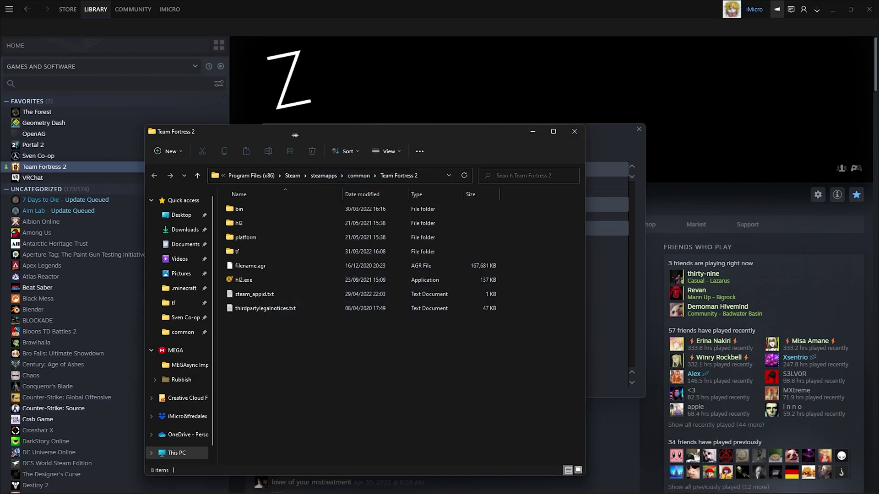
pyautogui.press('super+Left')
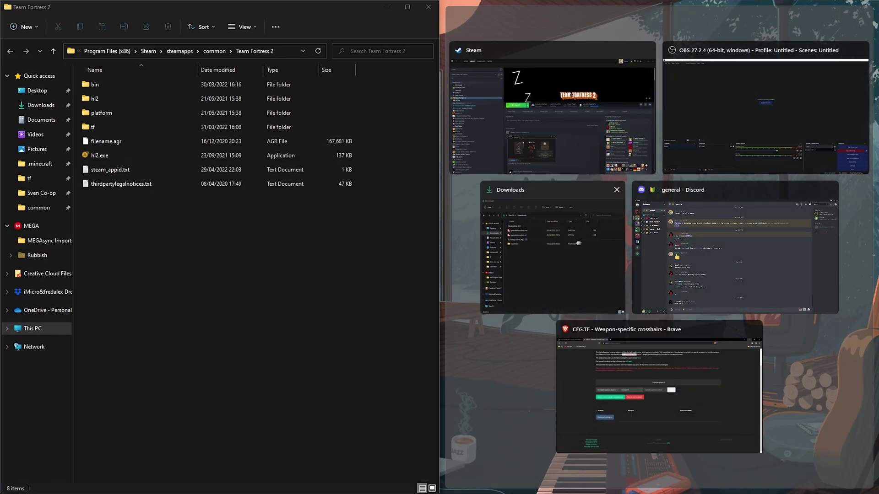
# Move the crosshairs folder from Downloads into Team Fortress 2's tf\custom folder.
pyautogui.click(578, 243)
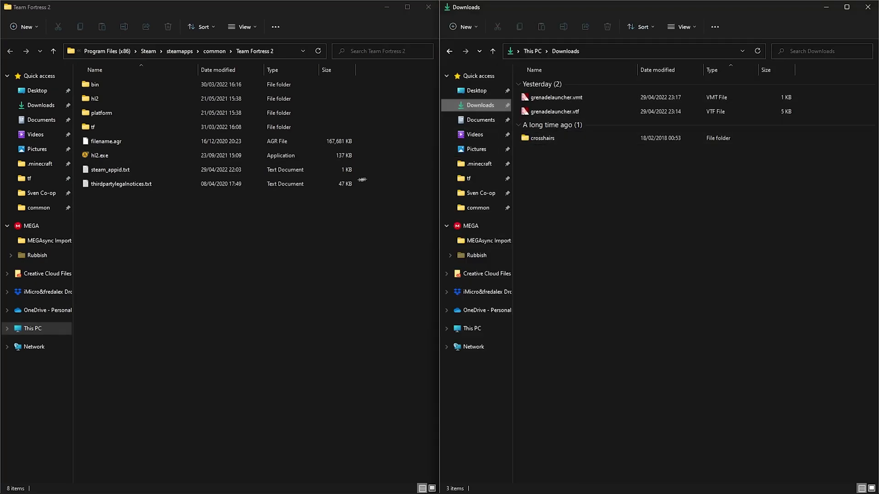
pyautogui.click(133, 127)
pyautogui.doubleClick(133, 127)
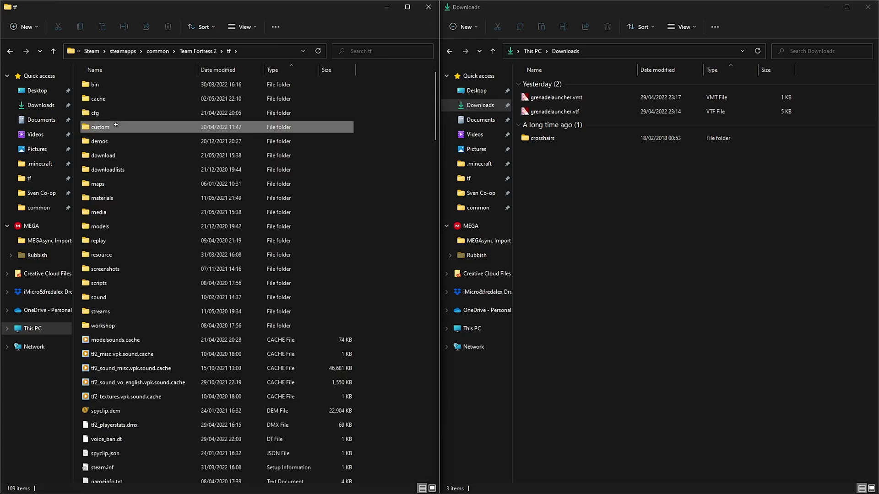
pyautogui.doubleClick(132, 126)
pyautogui.moveTo(595, 139); pyautogui.dragTo(240, 202)
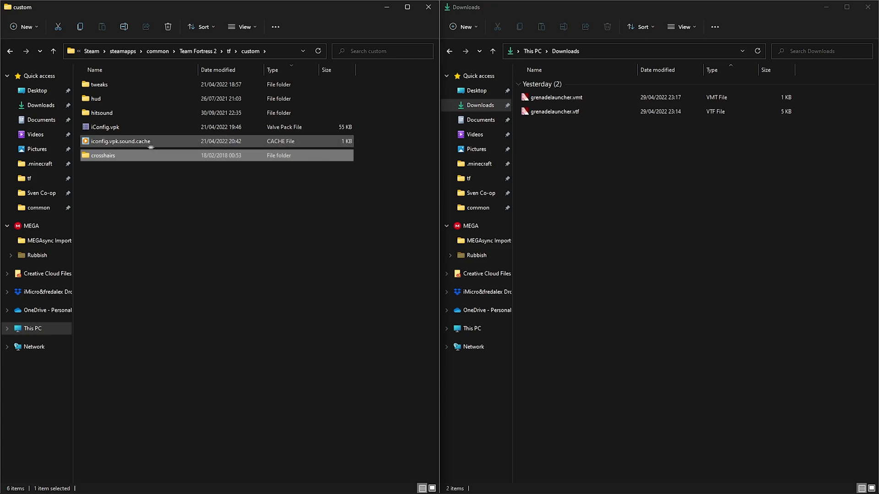
# Move both grenadelauncher VMT and VTF files into crosshairs\materials\vgui\replay\thumbnails.
pyautogui.doubleClick(108, 155)
pyautogui.click(123, 85)
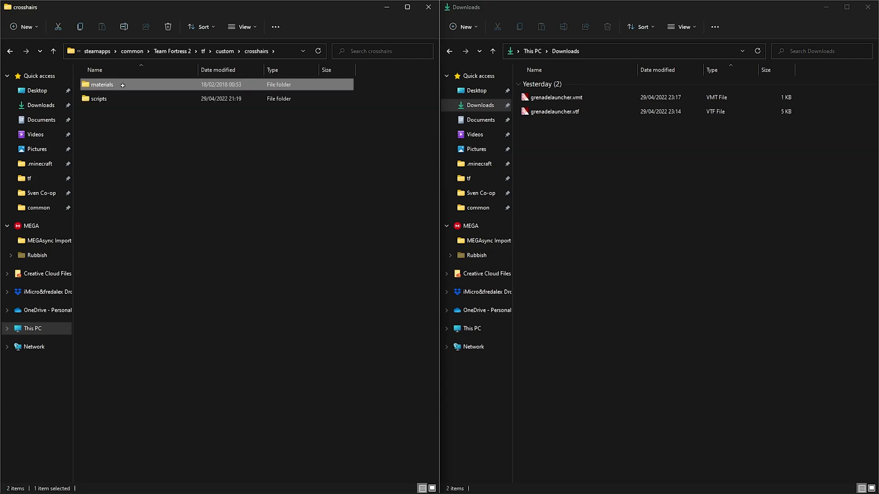
pyautogui.doubleClick(122, 85)
pyautogui.click(123, 86)
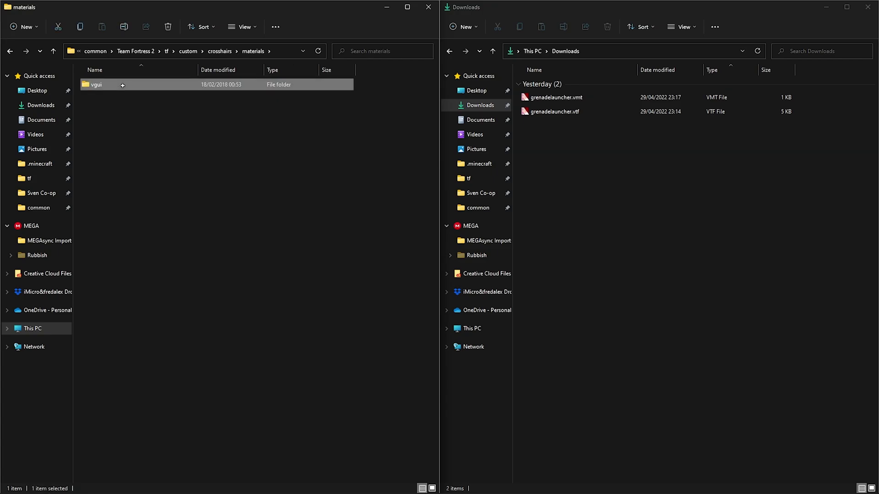
pyautogui.doubleClick(122, 85)
pyautogui.doubleClick(122, 85)
pyautogui.click(123, 85)
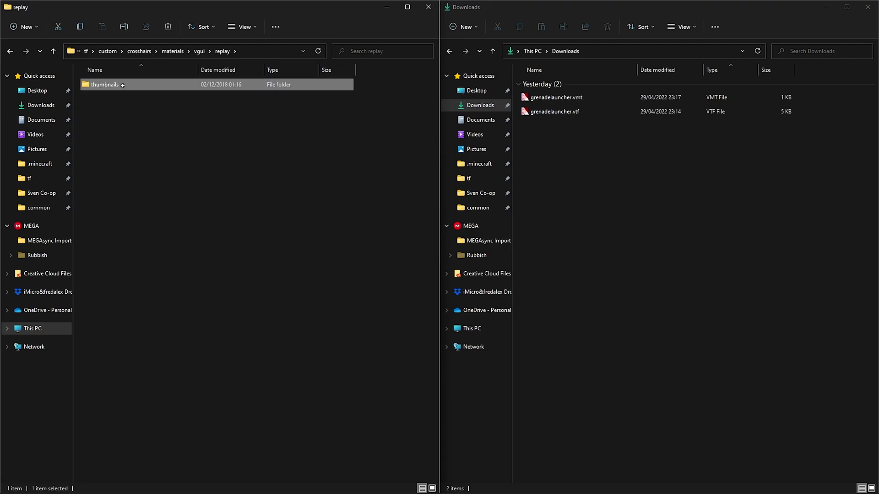
pyautogui.doubleClick(122, 85)
pyautogui.moveTo(643, 188); pyautogui.dragTo(397, 171)
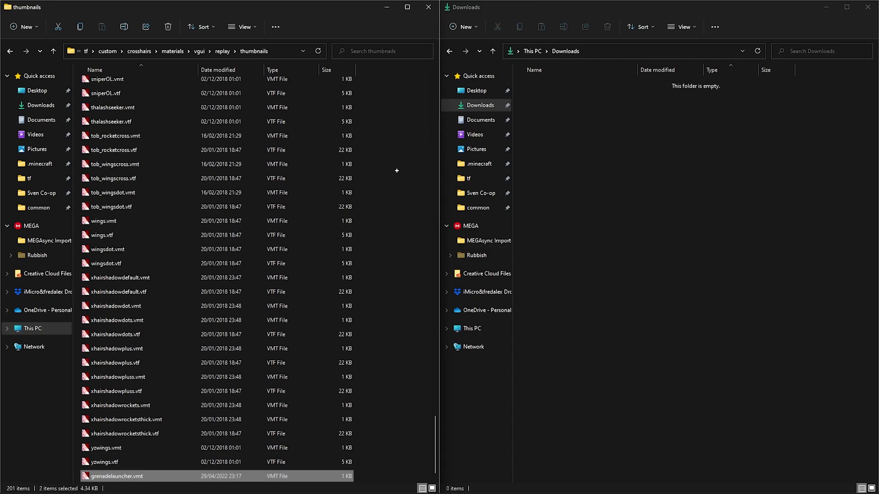
pyautogui.click(141, 51)
# Open scripts\tf_weapon_grenadelauncher.txt in Notepad and scroll to the crosshair section.
pyautogui.click(127, 100)
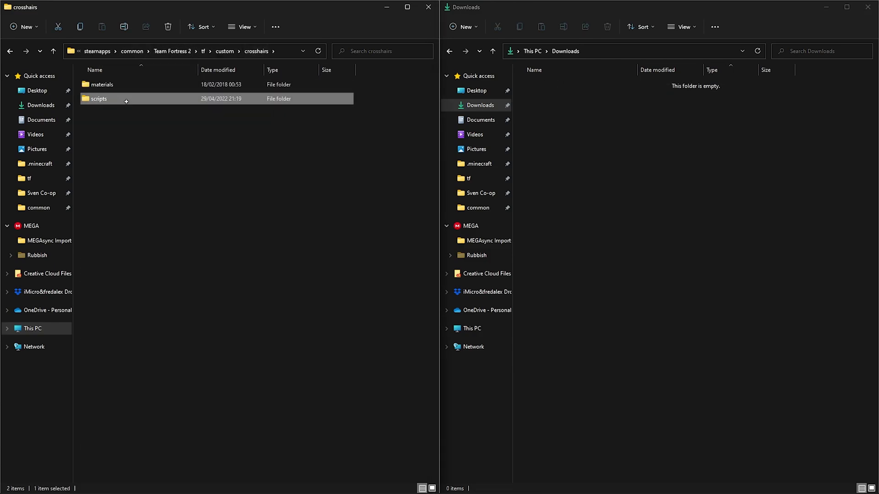
pyautogui.doubleClick(126, 101)
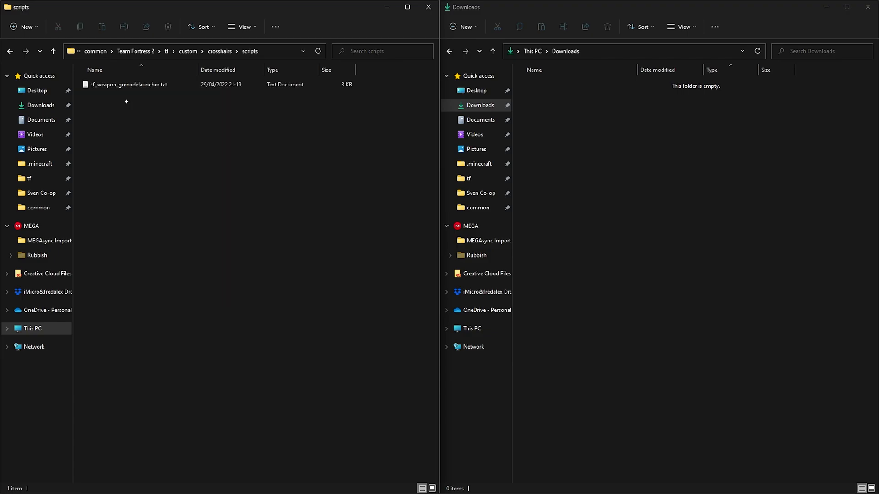
pyautogui.doubleClick(128, 84)
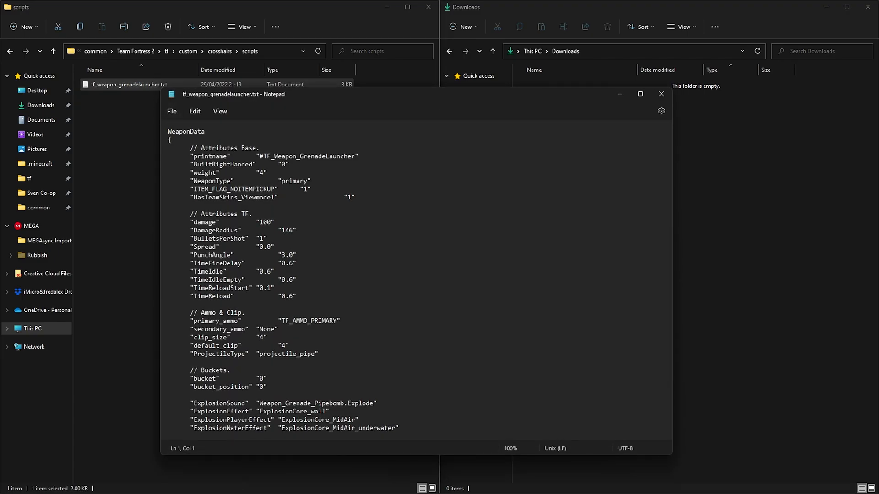
pyautogui.scroll(-6, 664, 173)
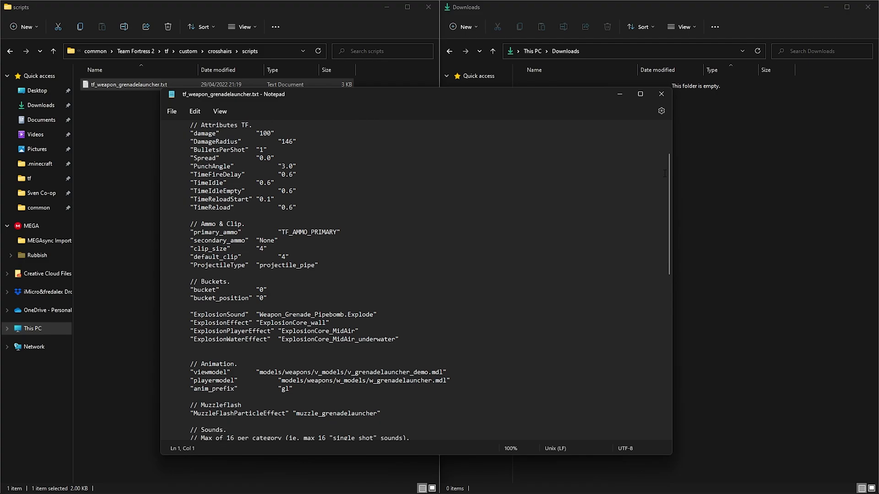
pyautogui.scroll(-15, 664, 173)
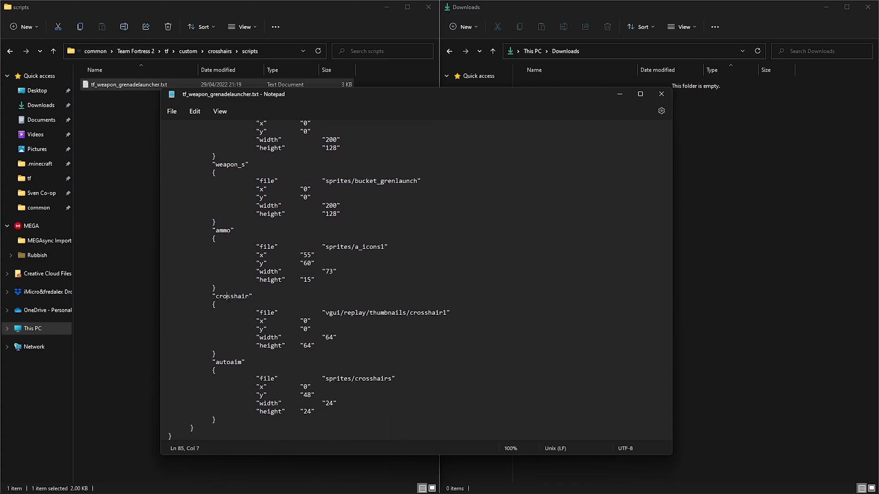
# Replace crosshair1 with grenadelauncher in the crosshair file path, save, and close Notepad.
pyautogui.doubleClick(228, 297)
pyautogui.moveTo(410, 313); pyautogui.dragTo(428, 313)
pyautogui.write('grenadelauncher')
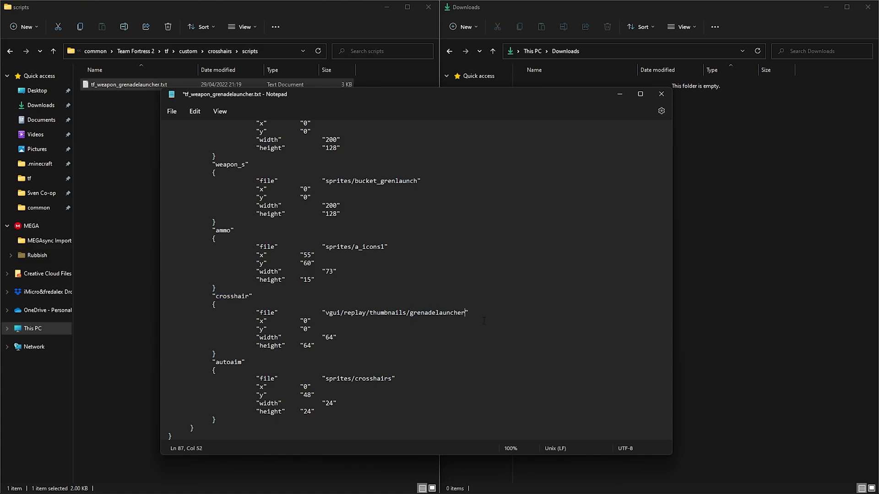
pyautogui.click(171, 111)
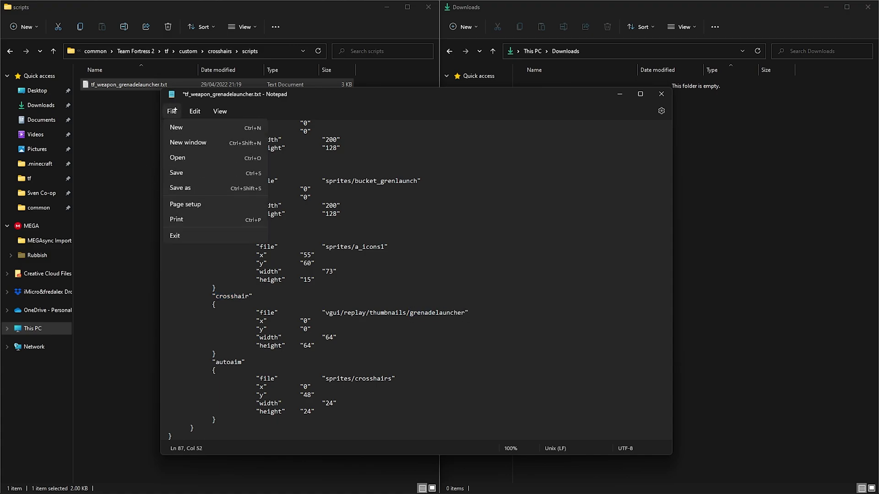
pyautogui.click(190, 173)
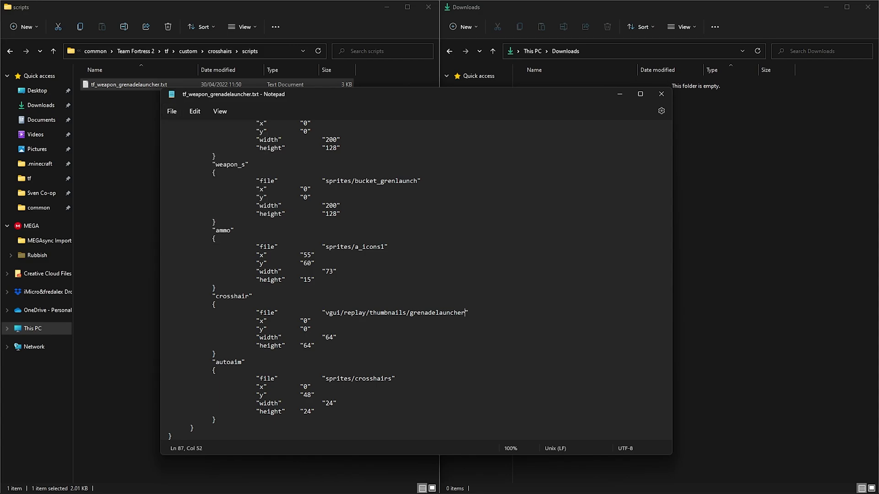
pyautogui.click(661, 94)
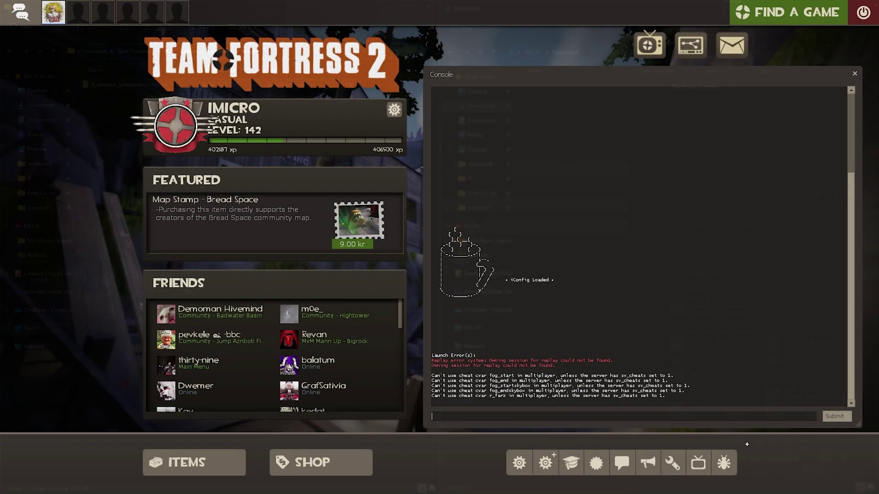
# Enter cl_crosshair_file "" in the Team Fortress 2 developer console.
pyautogui.write('cl')
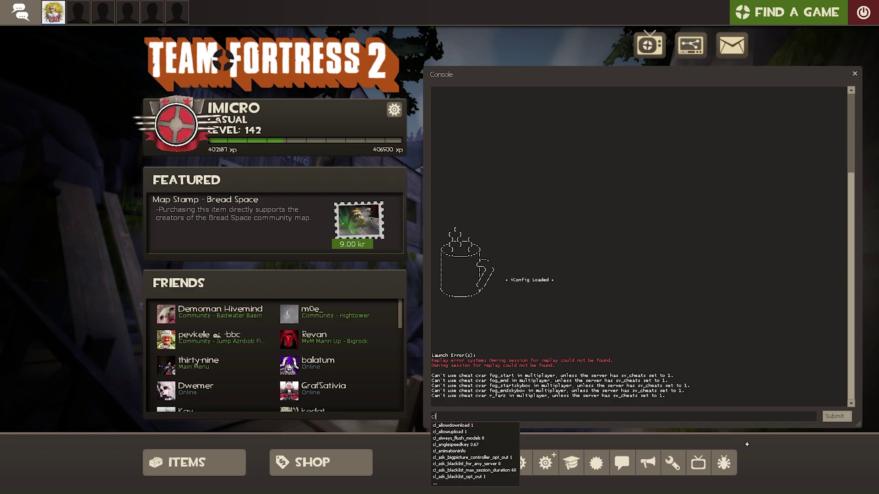
pyautogui.write('_crosshair')
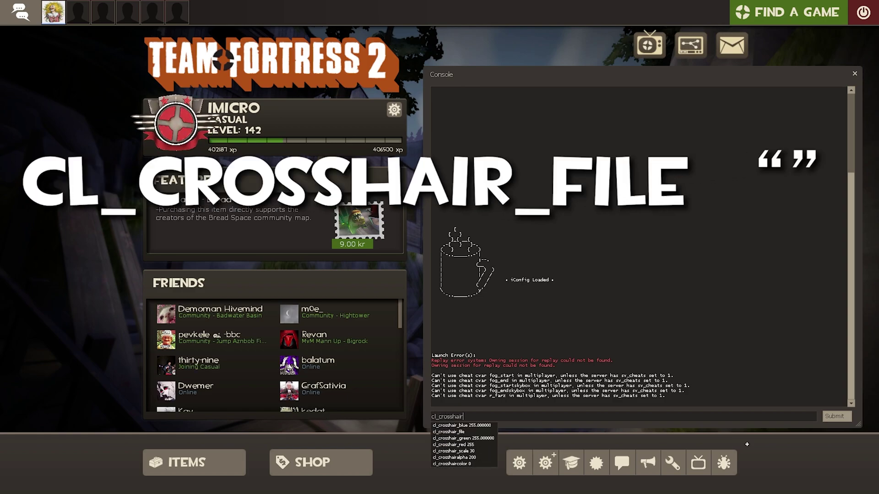
pyautogui.write('_file ""')
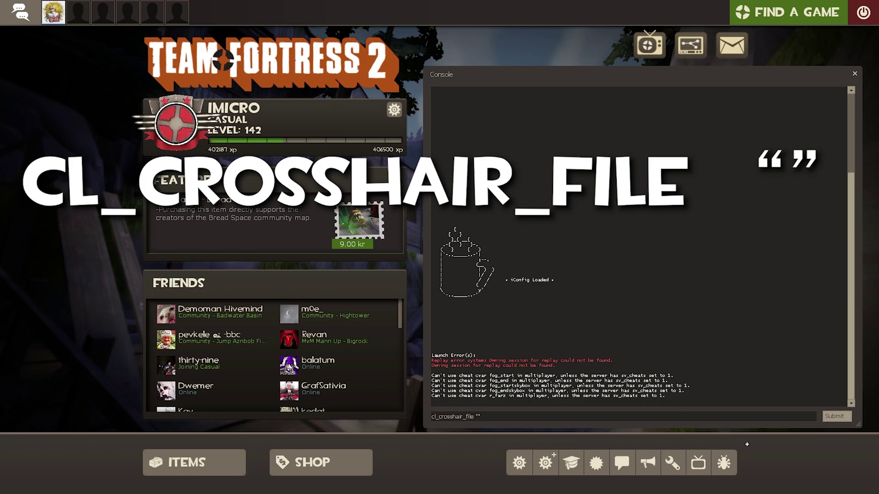
# Apply the empty crosshair setting, walk onto the catwalk, and fire grenades at the bots.
pyautogui.press('Return')
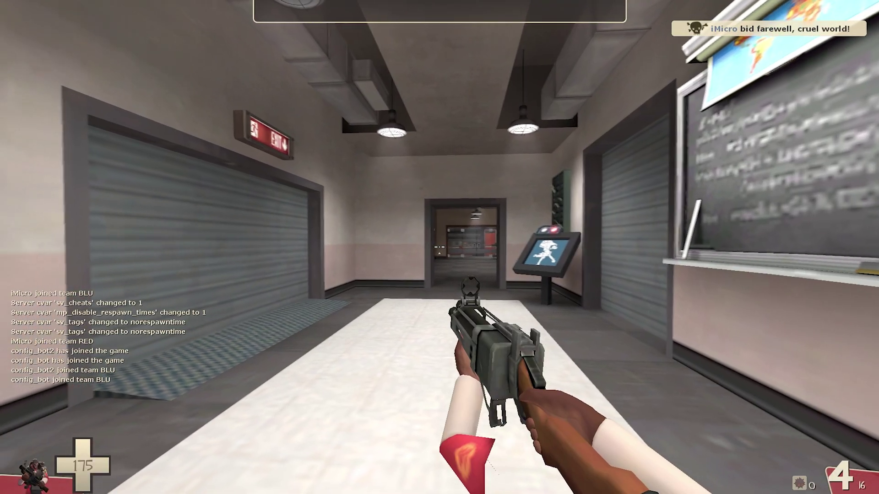
pyautogui.press('w')
pyautogui.press('w')
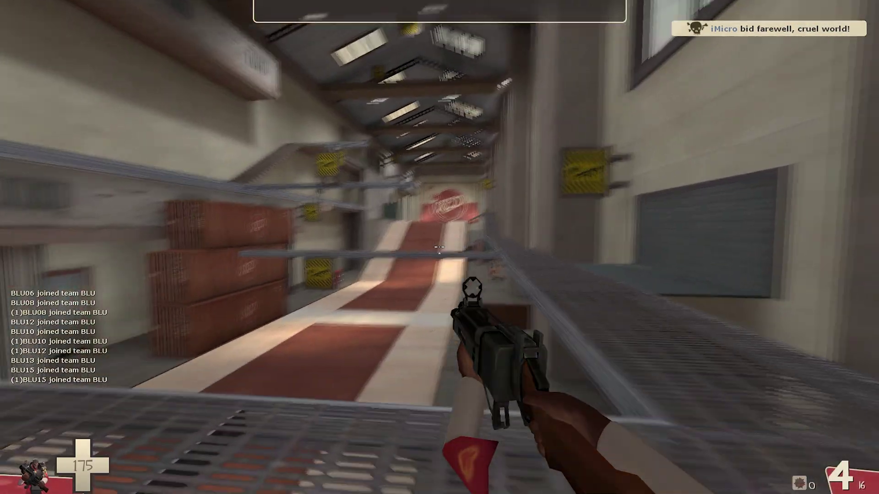
pyautogui.press('w')
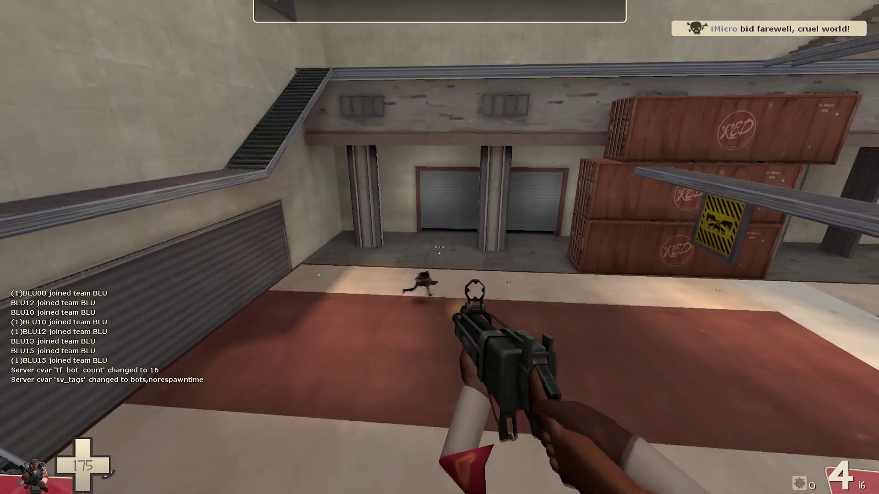
pyautogui.click(440, 248)
pyautogui.click(440, 247)
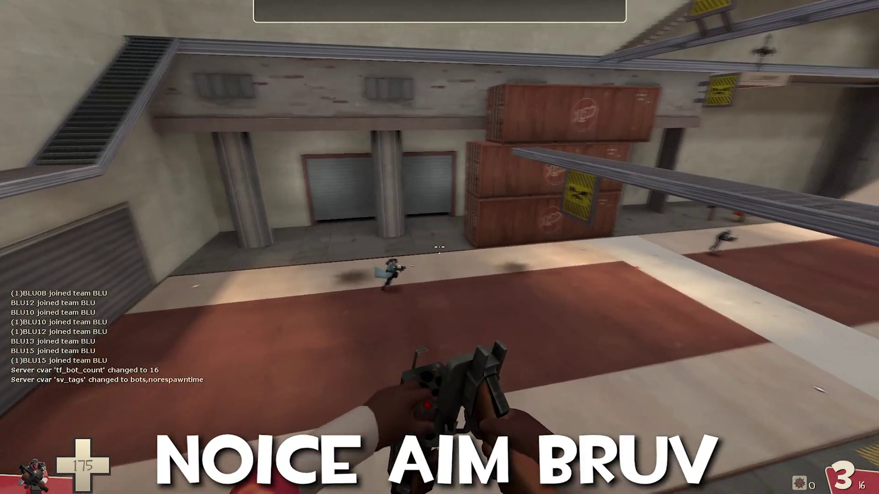
pyautogui.click(439, 248)
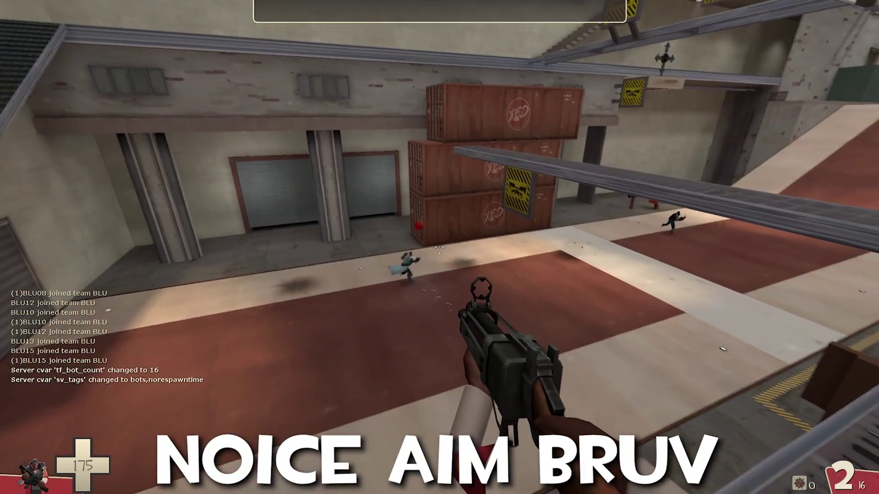
pyautogui.click(440, 247)
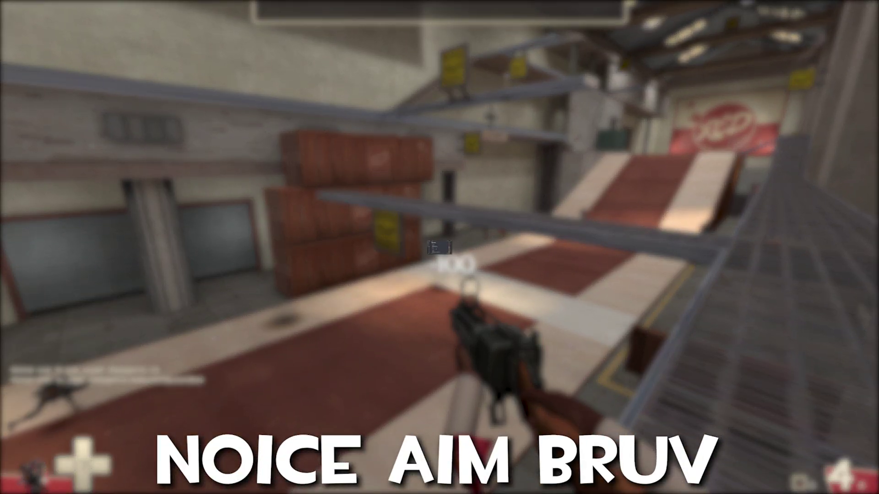